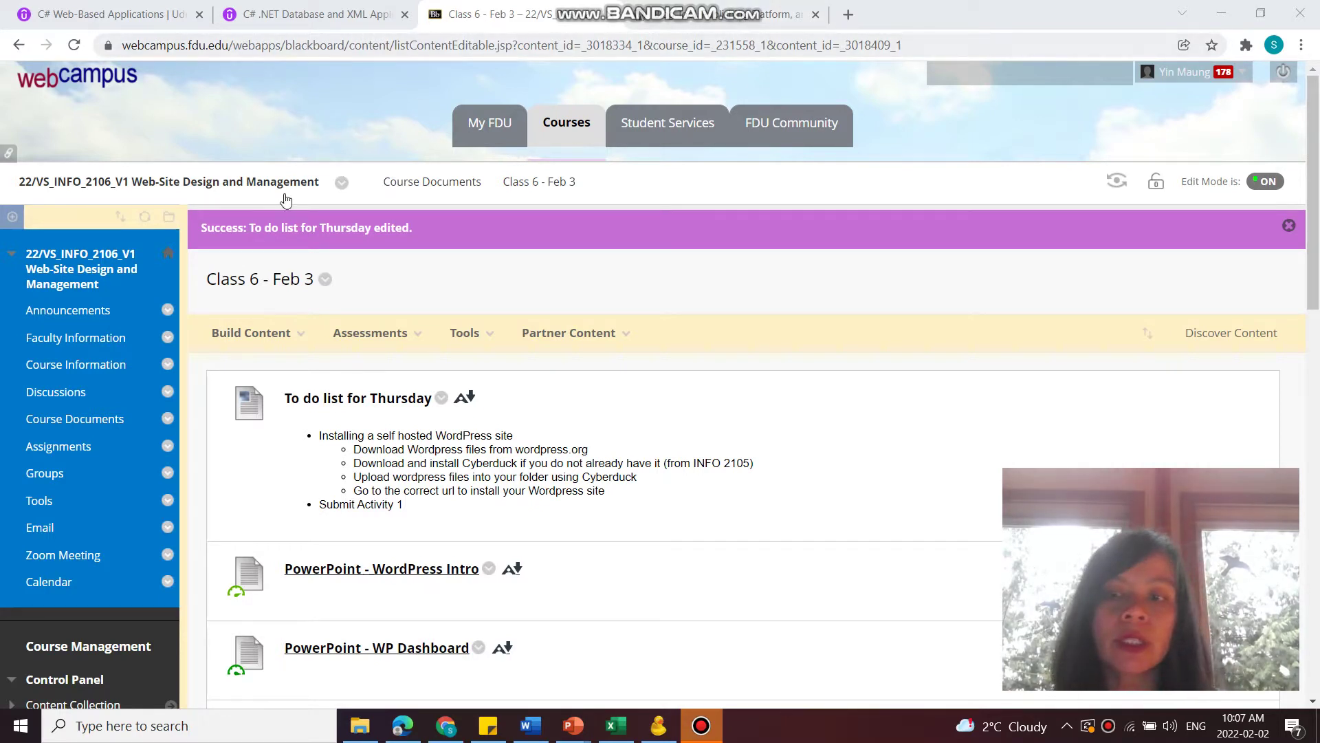
Scroll the Class 6 page down to the Download Wordpress files link
mouse_move(255, 332)
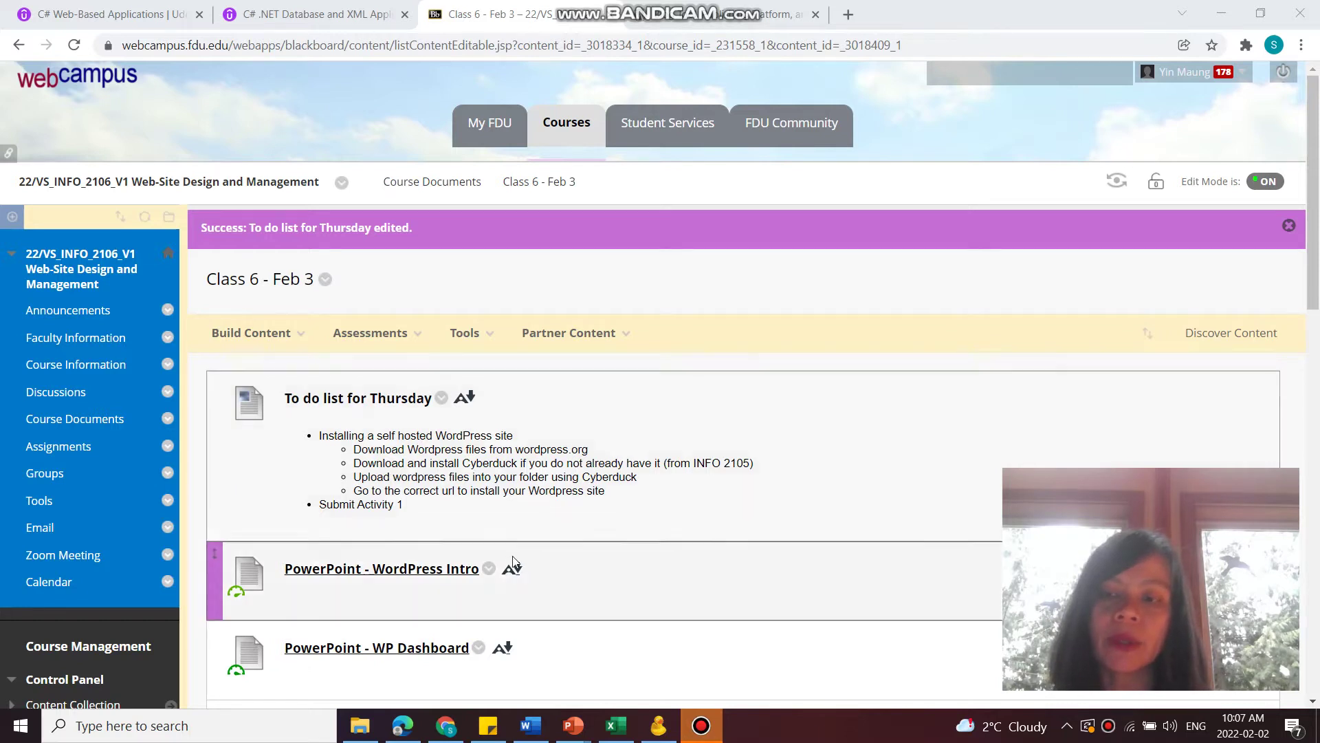
scroll(504, 552, "down", 3)
scroll(505, 554, "down", 2)
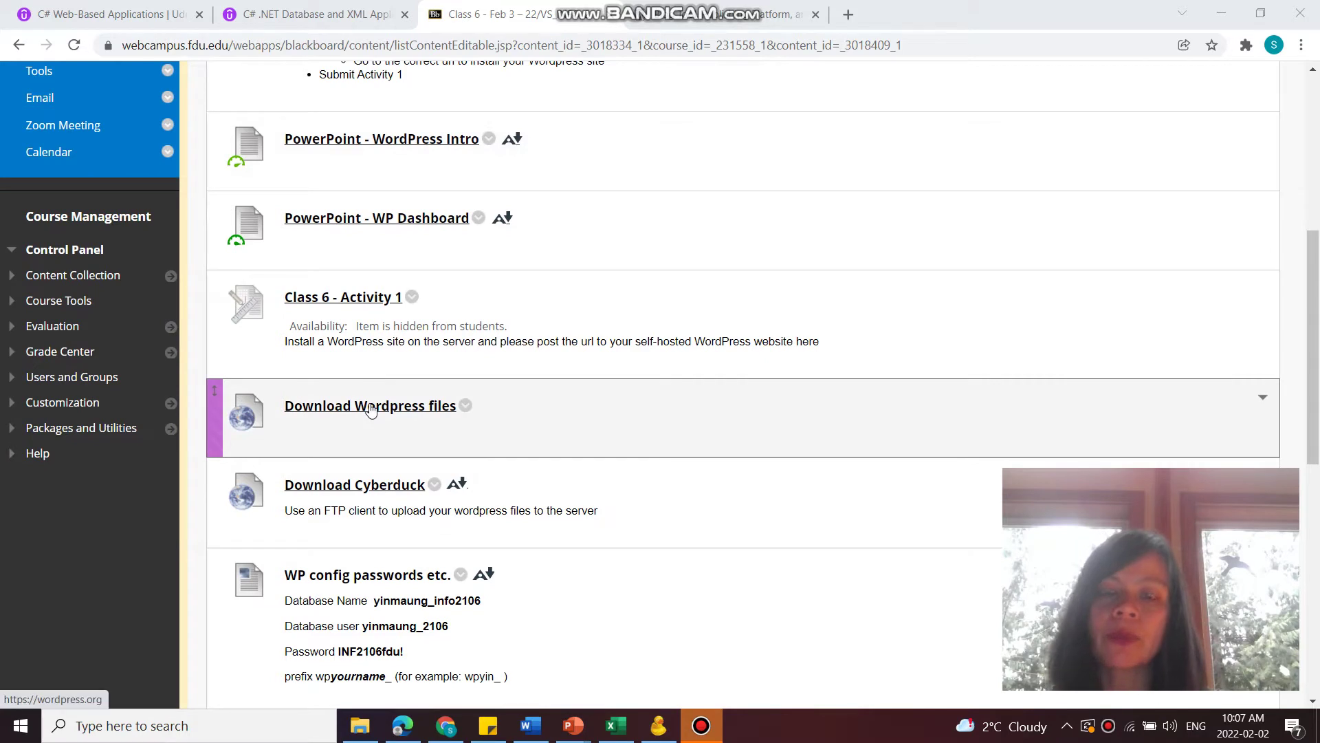
Open the WordPress 5.9 download-and-install section in a new tab, with File Explorer alongside
left_click(371, 407)
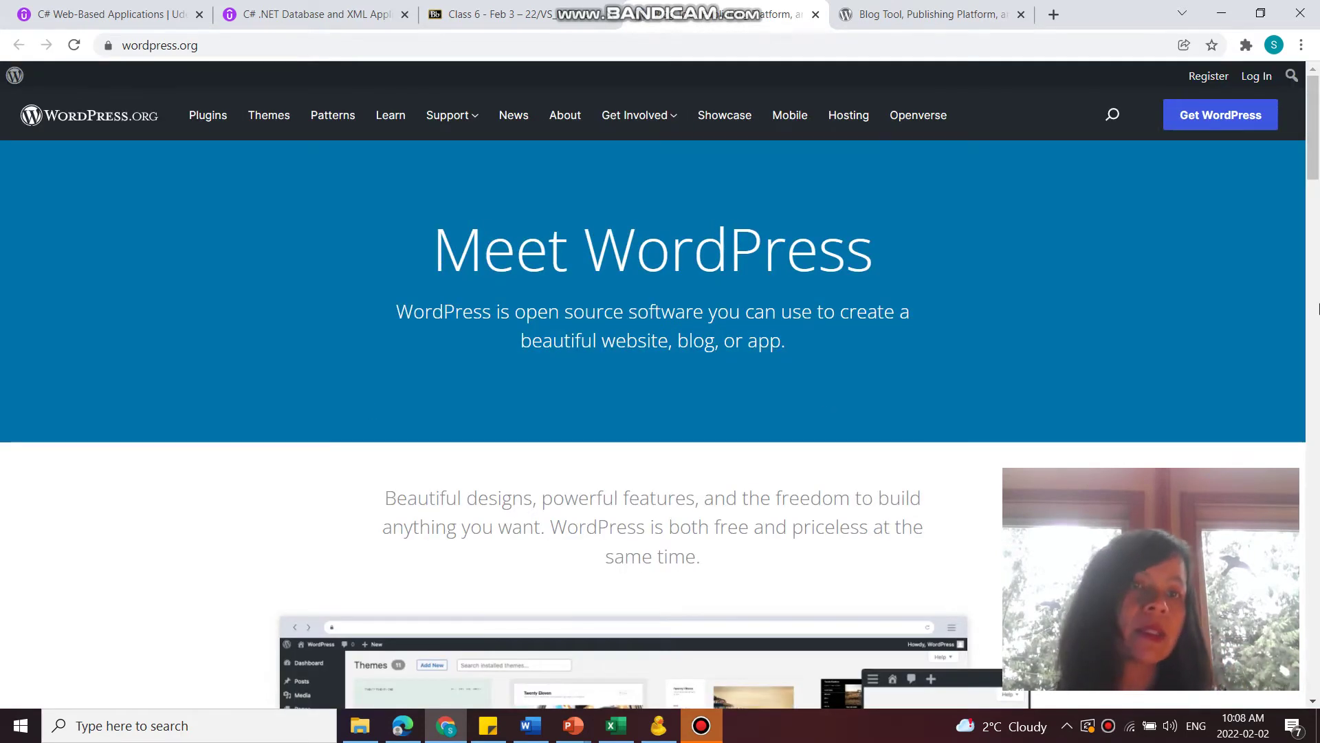
left_click(1253, 127)
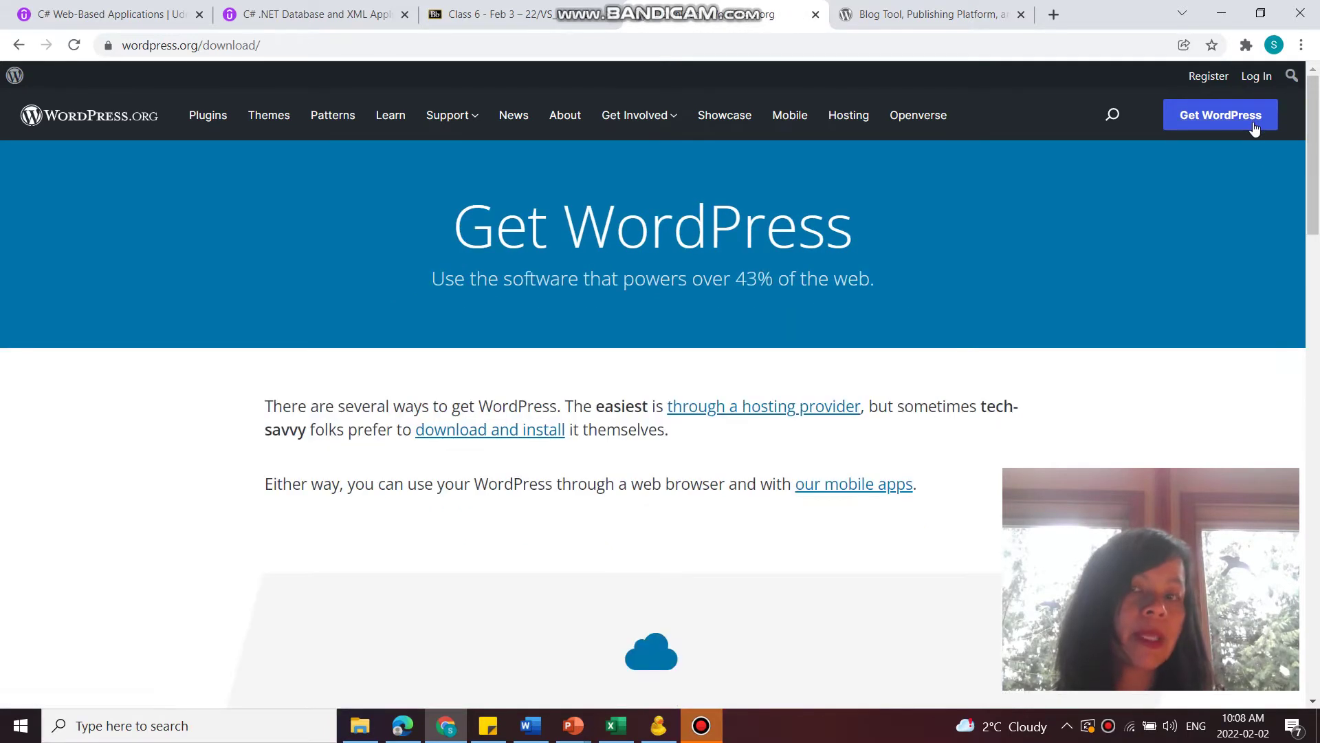
left_click(519, 438)
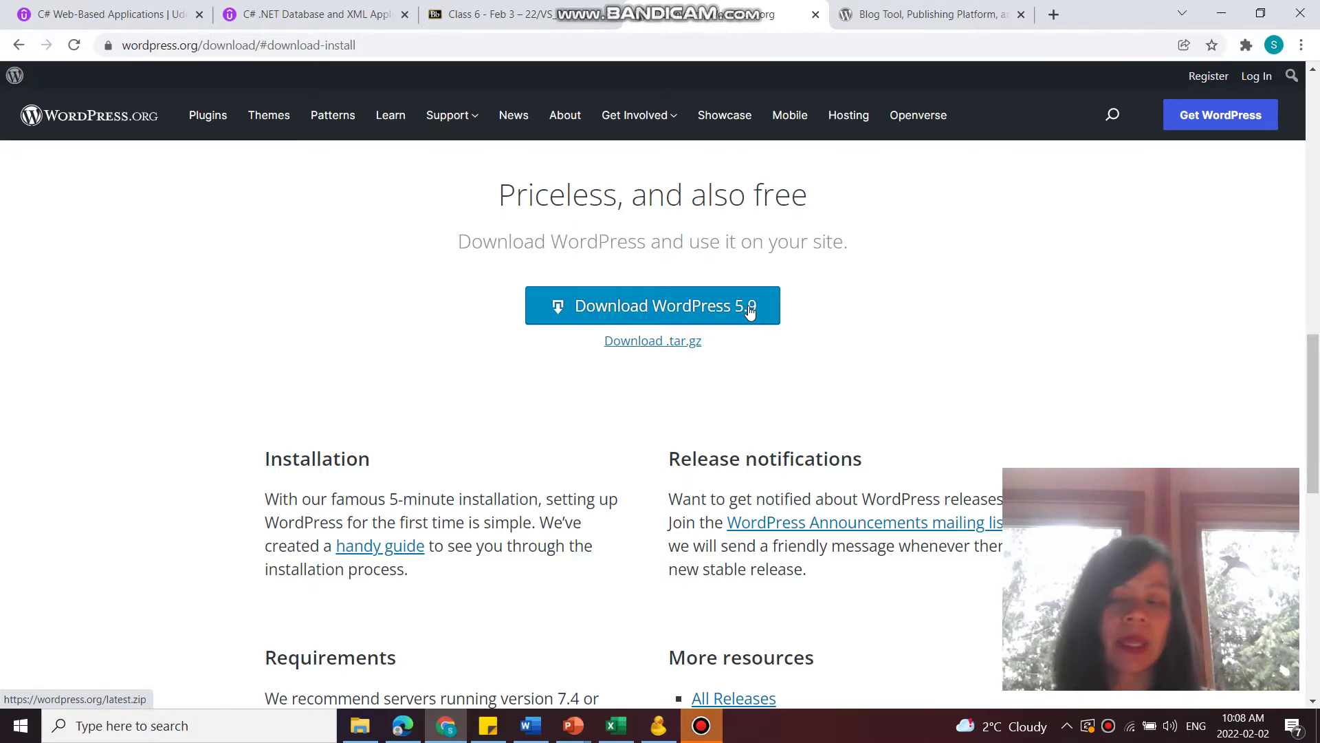
left_click(360, 727)
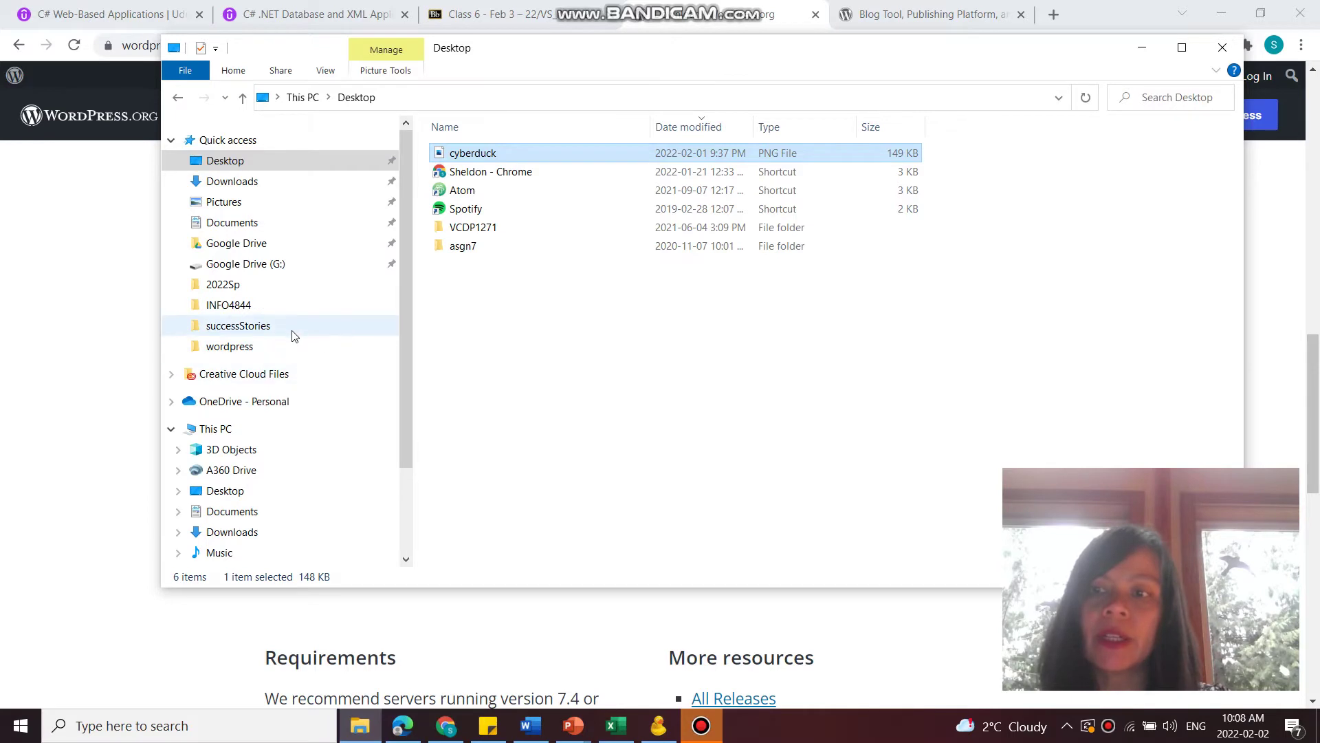
Start zipping the wordpress folder in 2022Sp, then cancel the compression
left_click(261, 347)
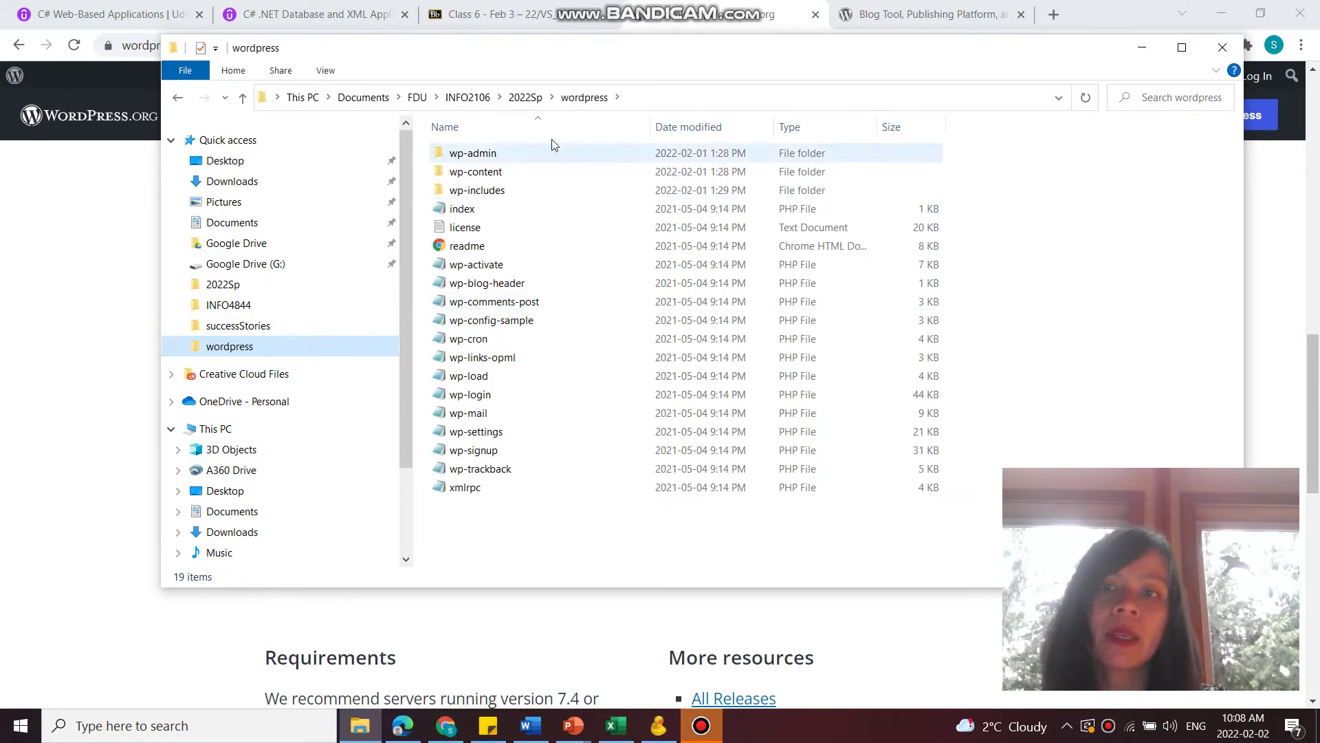
left_click(525, 97)
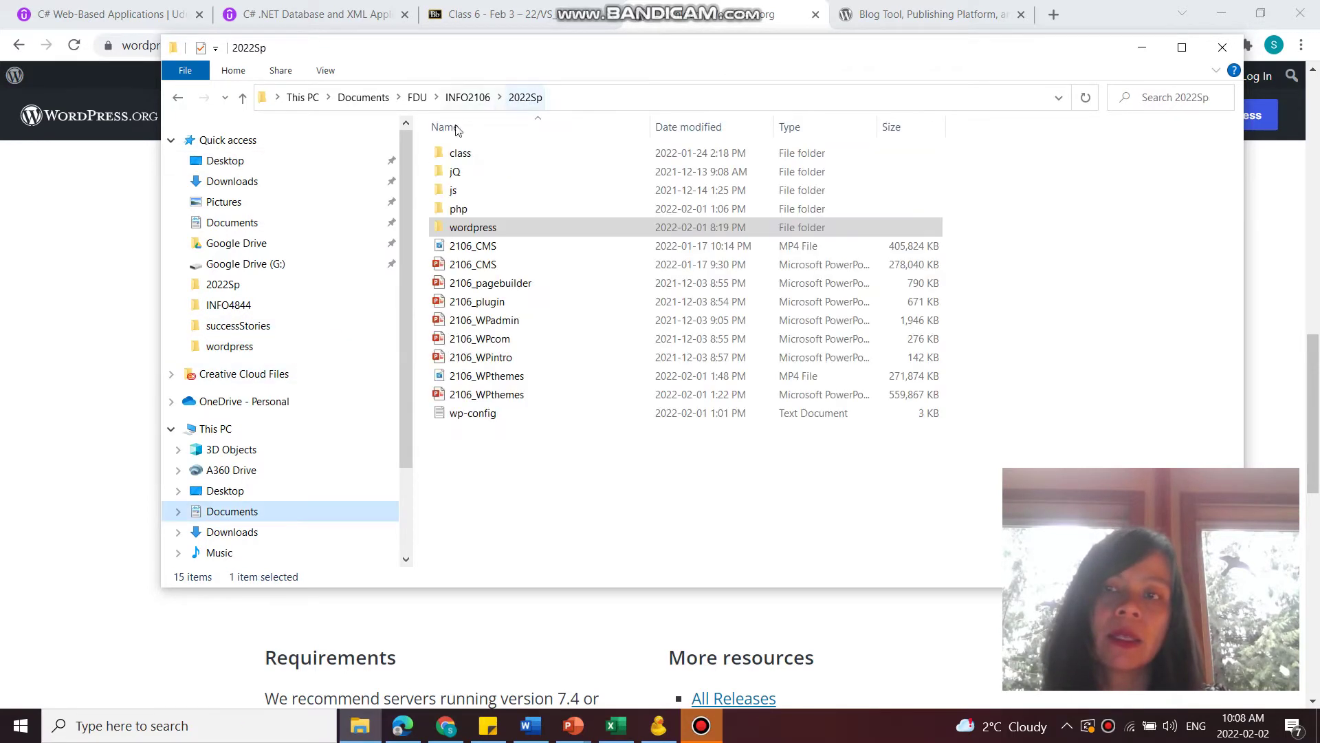
right_click(485, 229)
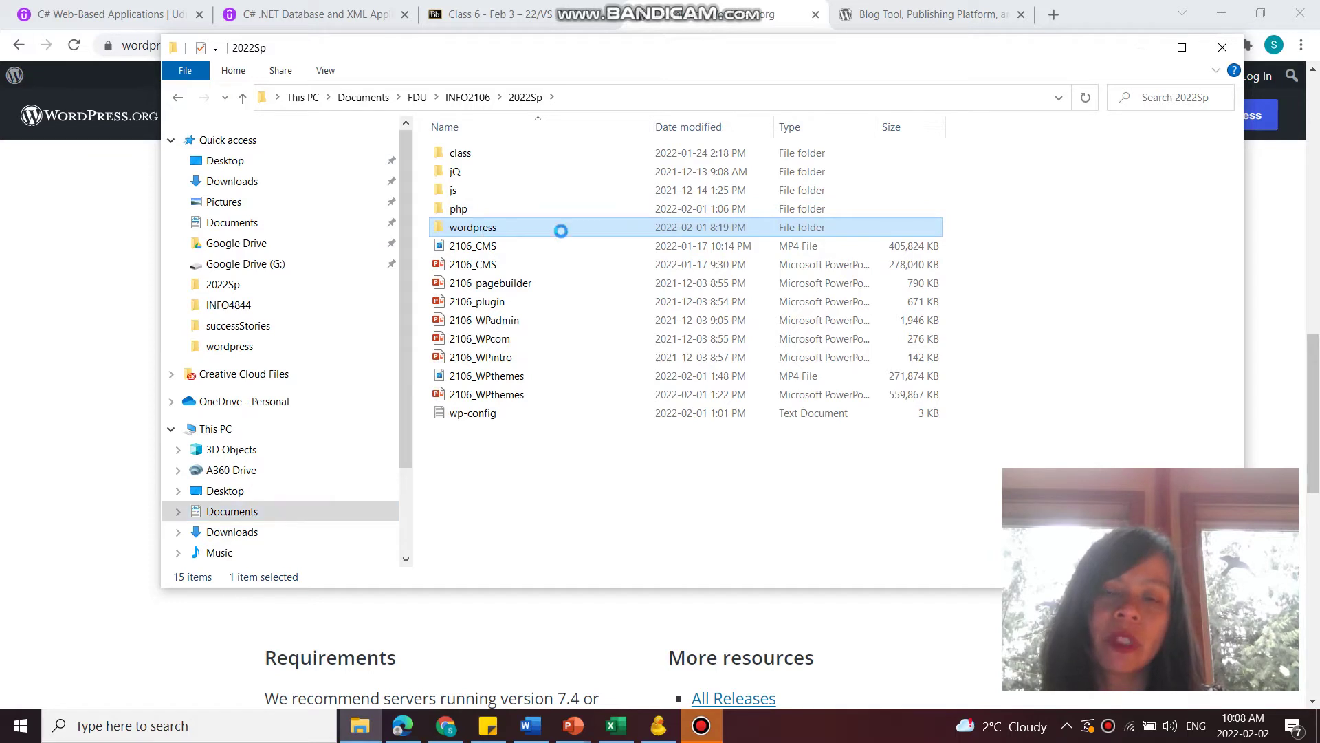
mouse_move(694, 564)
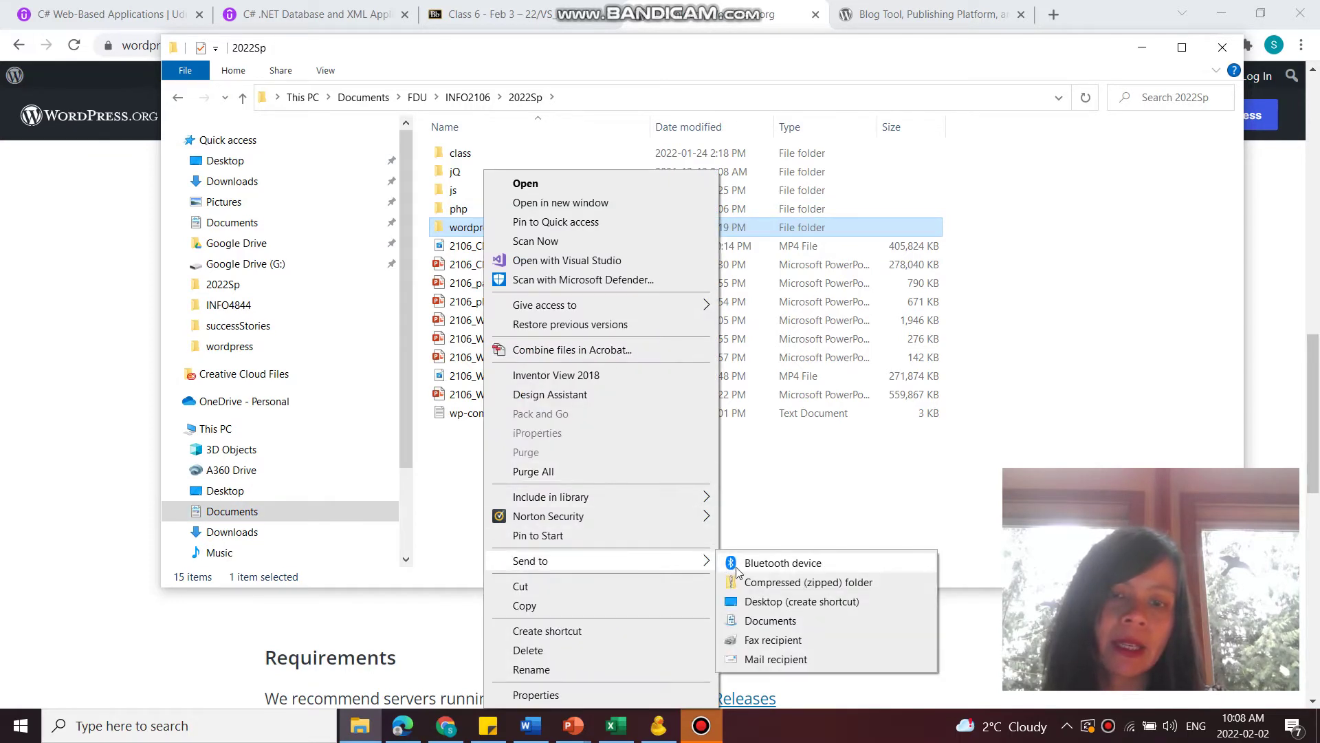
left_click(747, 584)
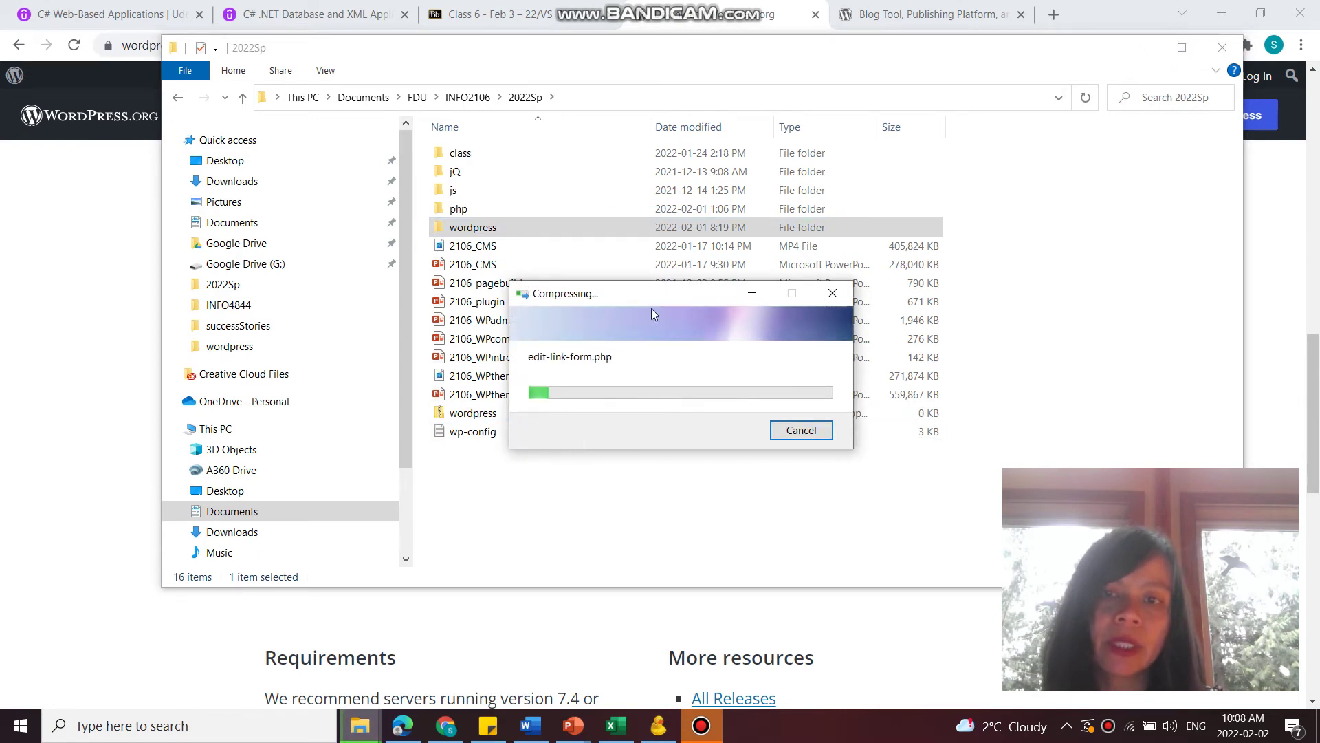
left_click_drag(650, 296, 1022, 47)
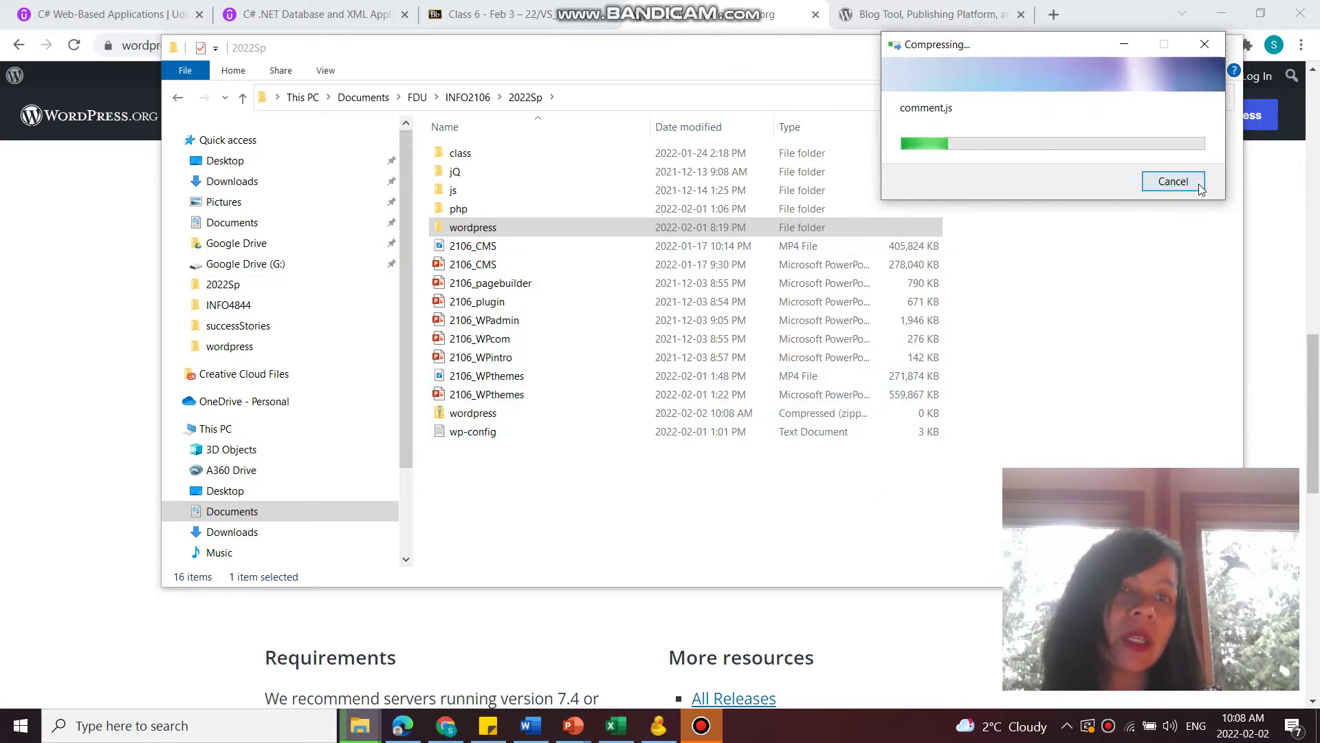
left_click(1173, 181)
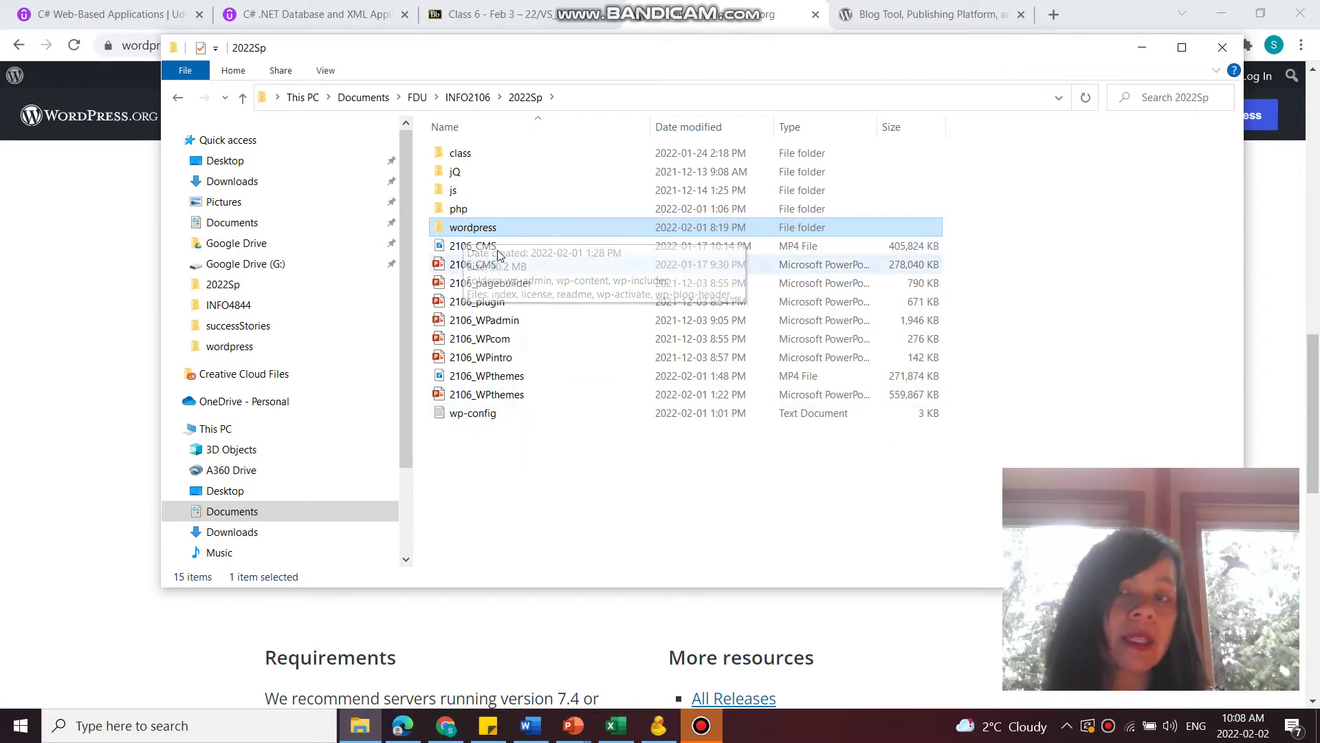
Open the wordpress folder and refresh its 19-item listing
mouse_move(527, 224)
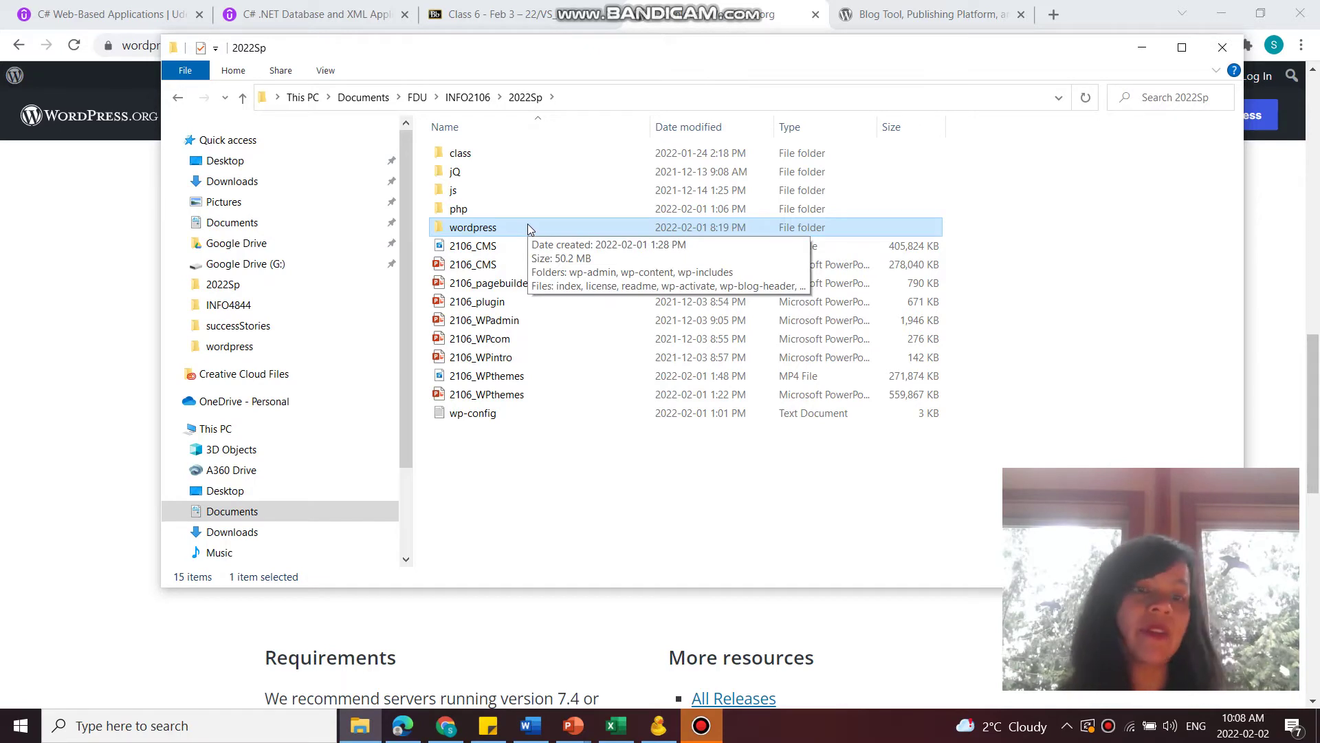
double_click(480, 233)
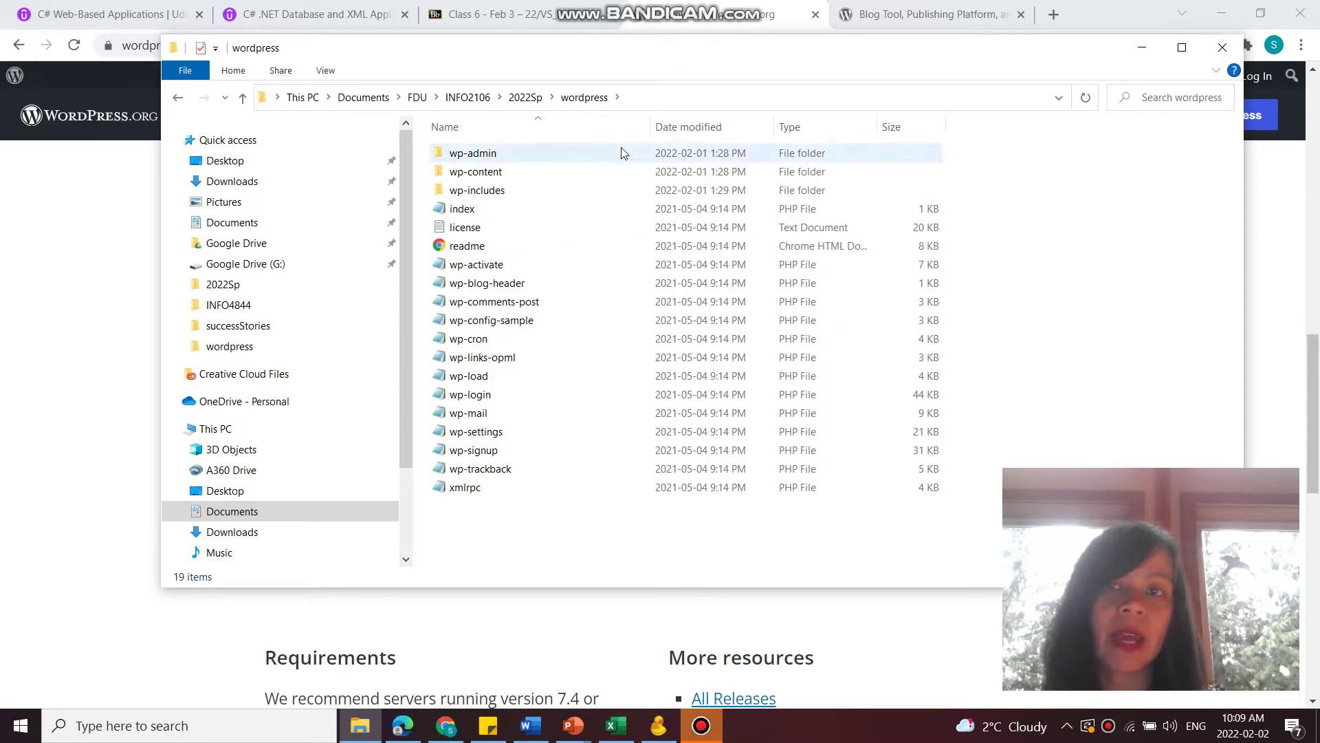
left_click(603, 98)
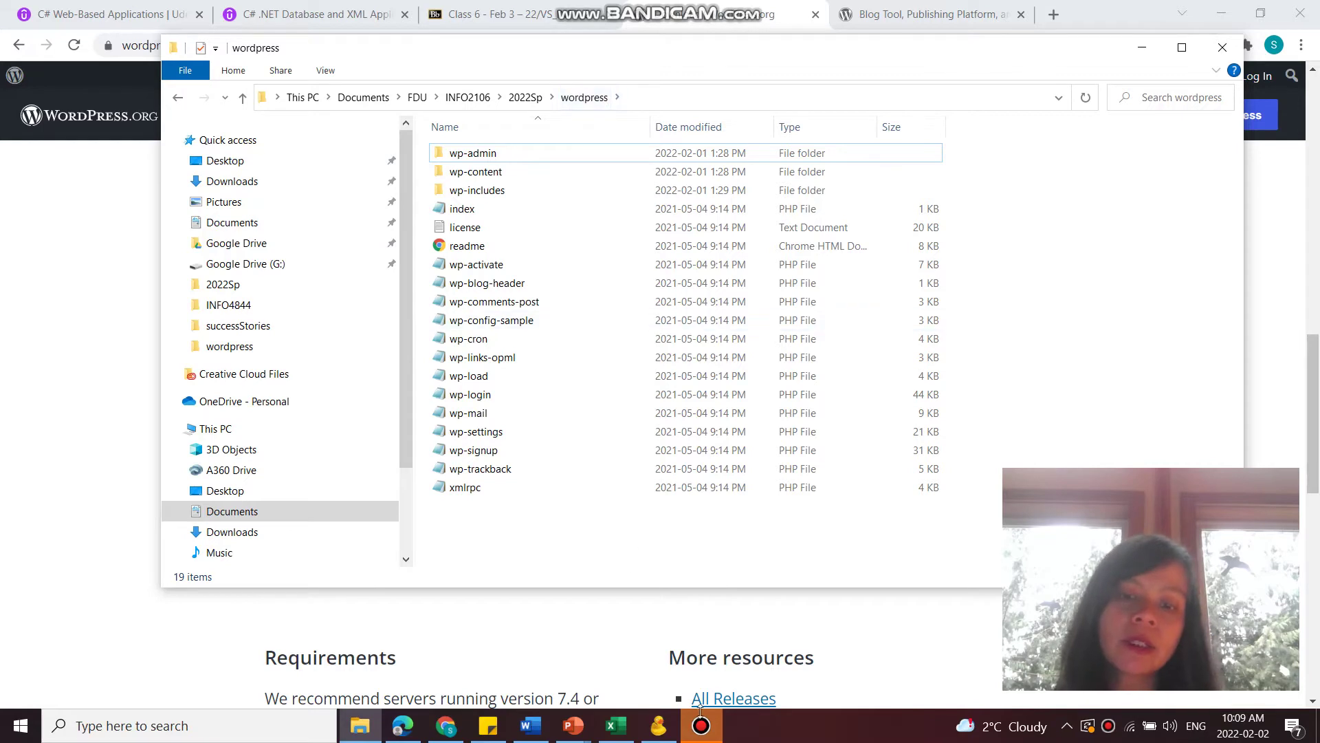
Start a new FTP connection in Cyberduck, then return to the WordPress page in Chrome
left_click(658, 726)
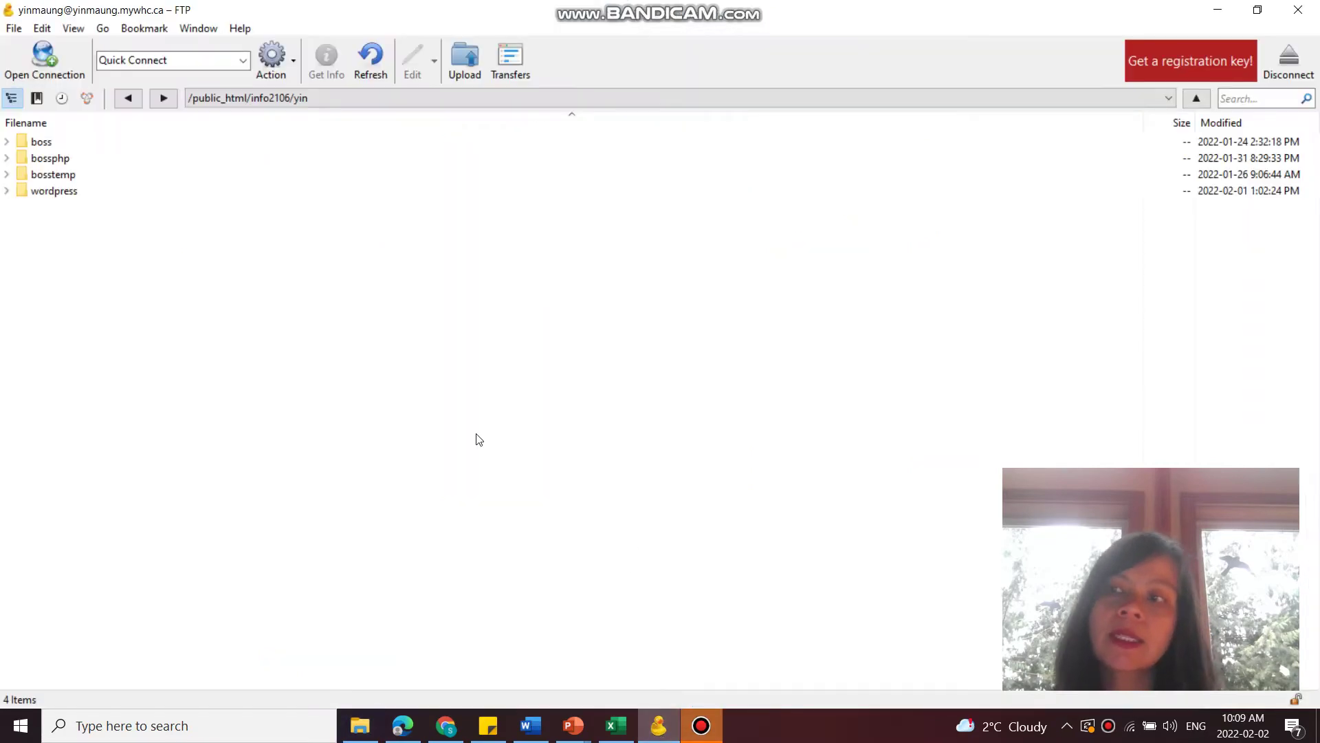
left_click(55, 64)
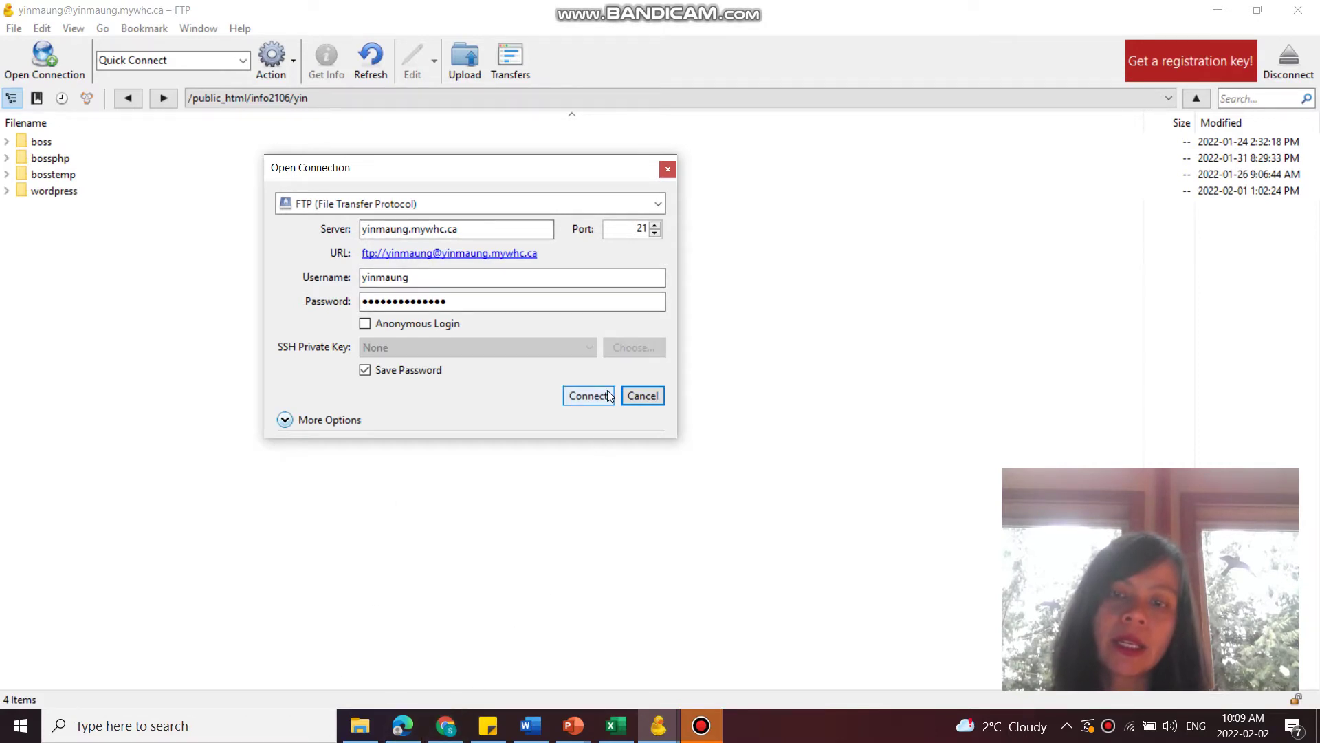
left_click(446, 726)
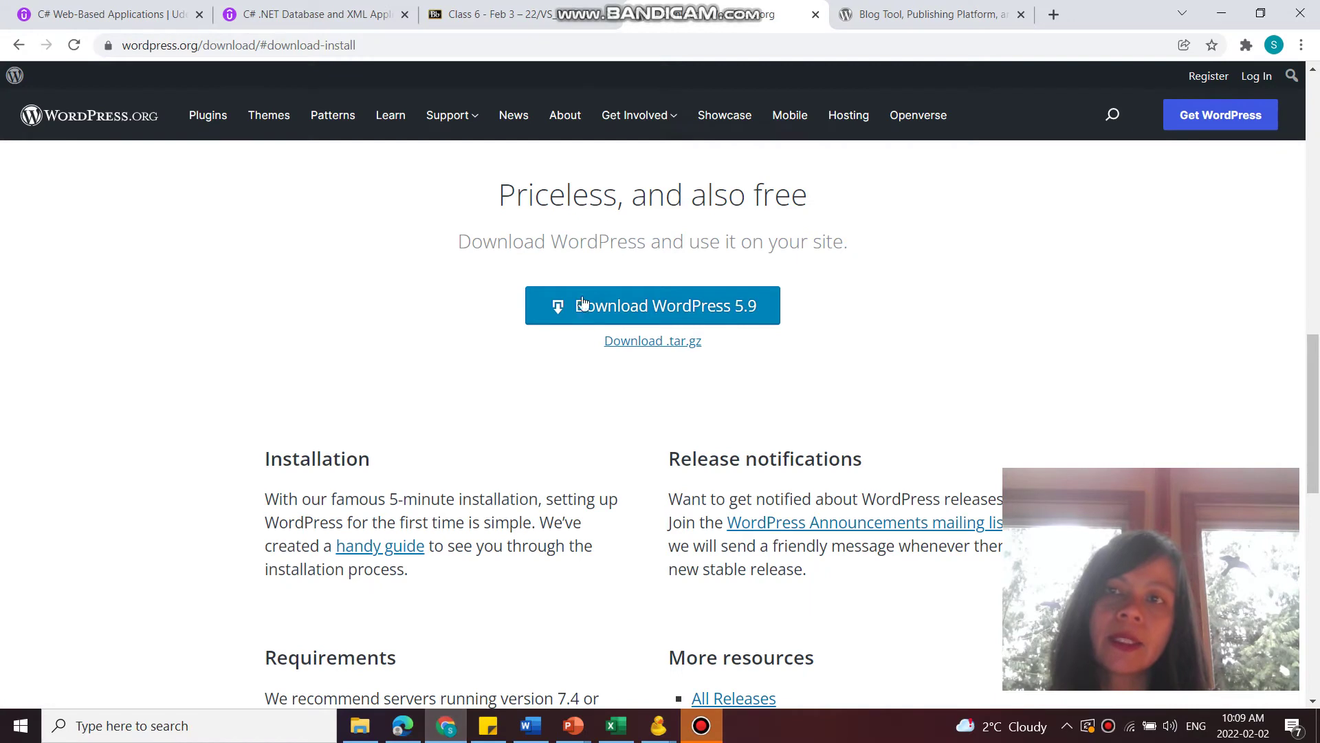
Review the FTP info item on the Class 6 page, then return to Cyberduck's connection dialog
left_click(492, 13)
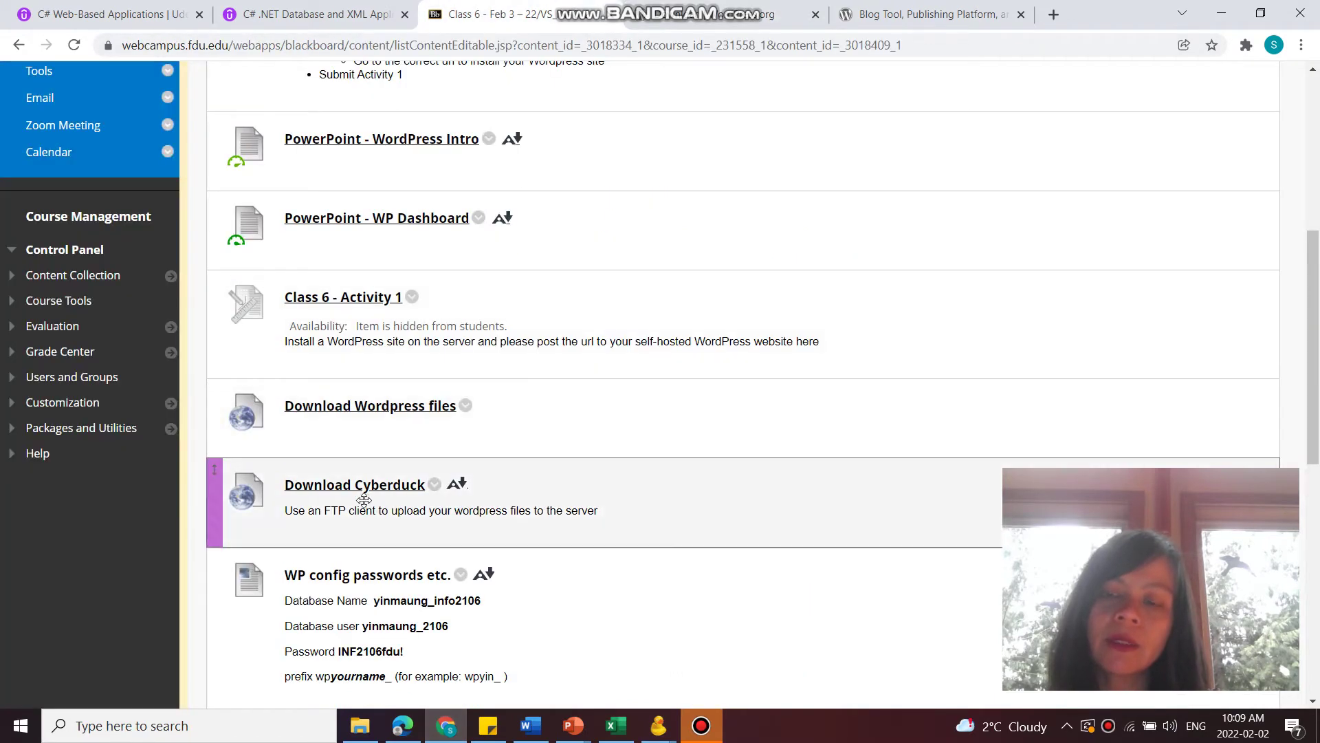
scroll(364, 500, "down", 9)
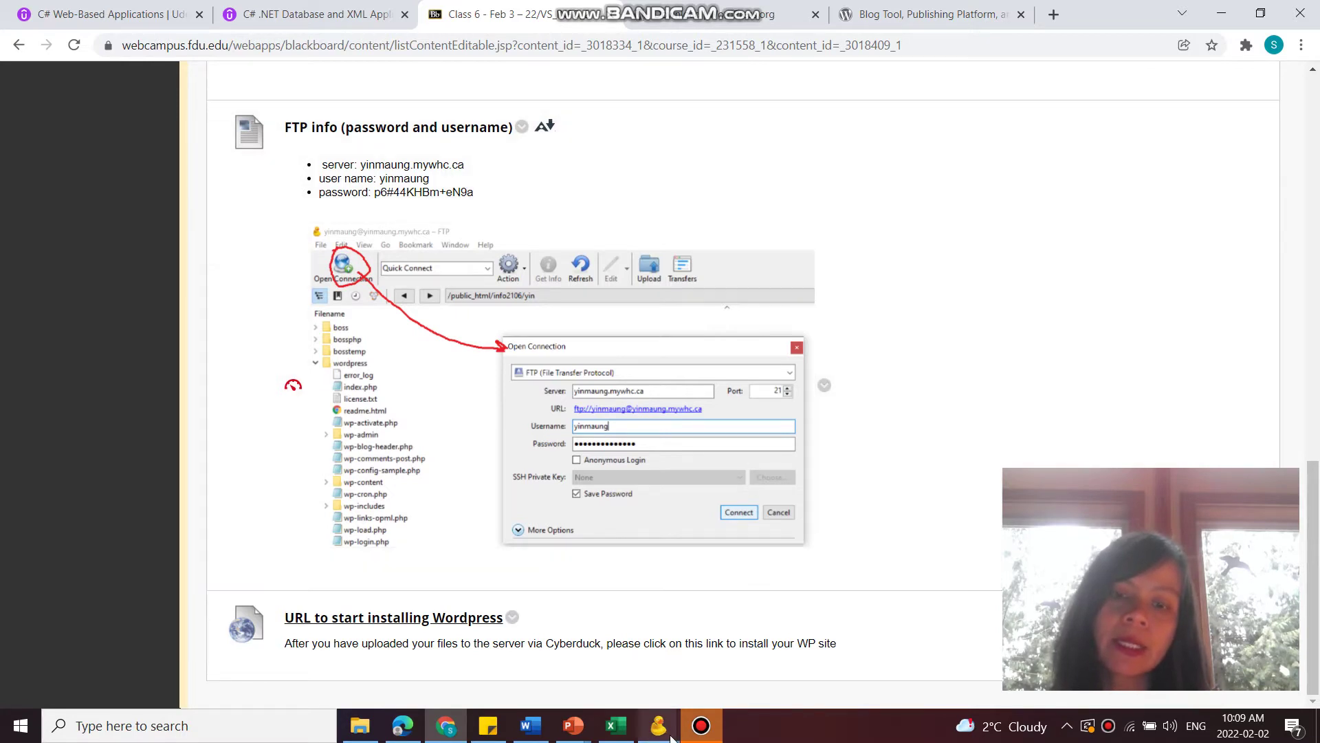
mouse_move(667, 730)
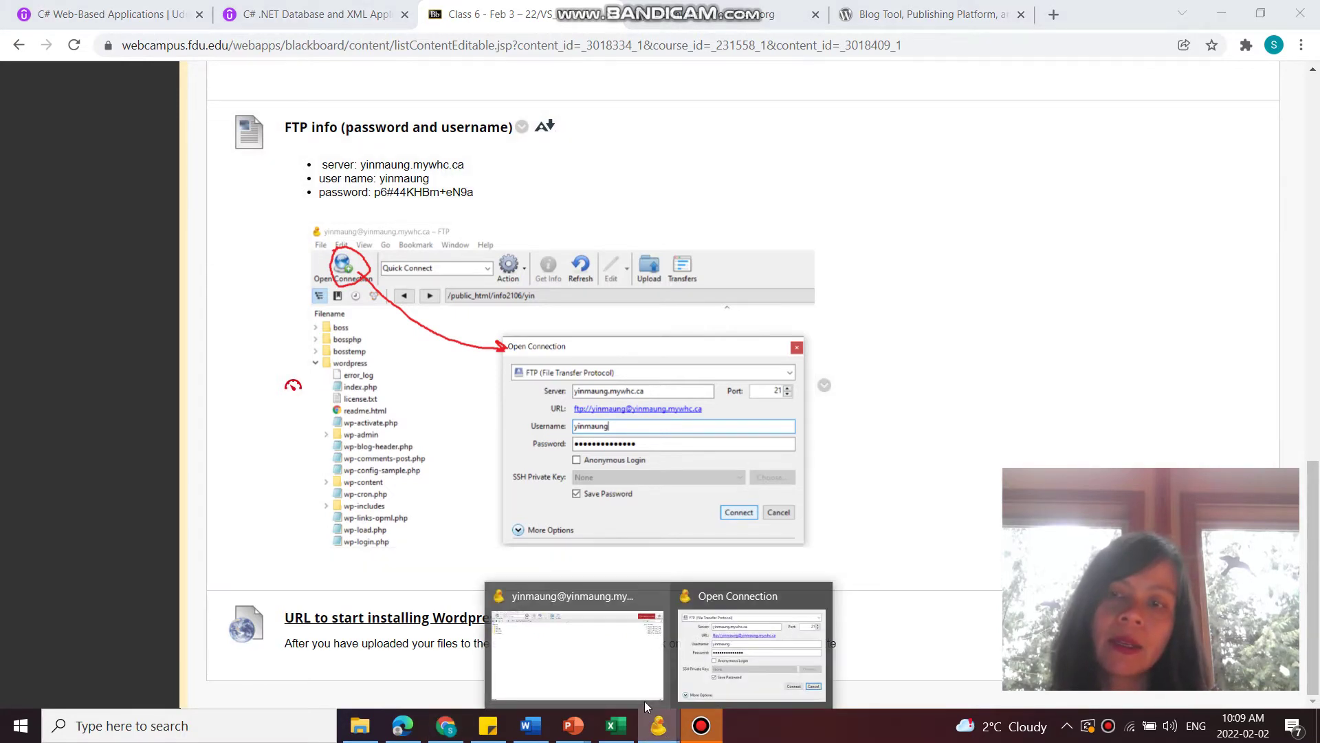
left_click(702, 657)
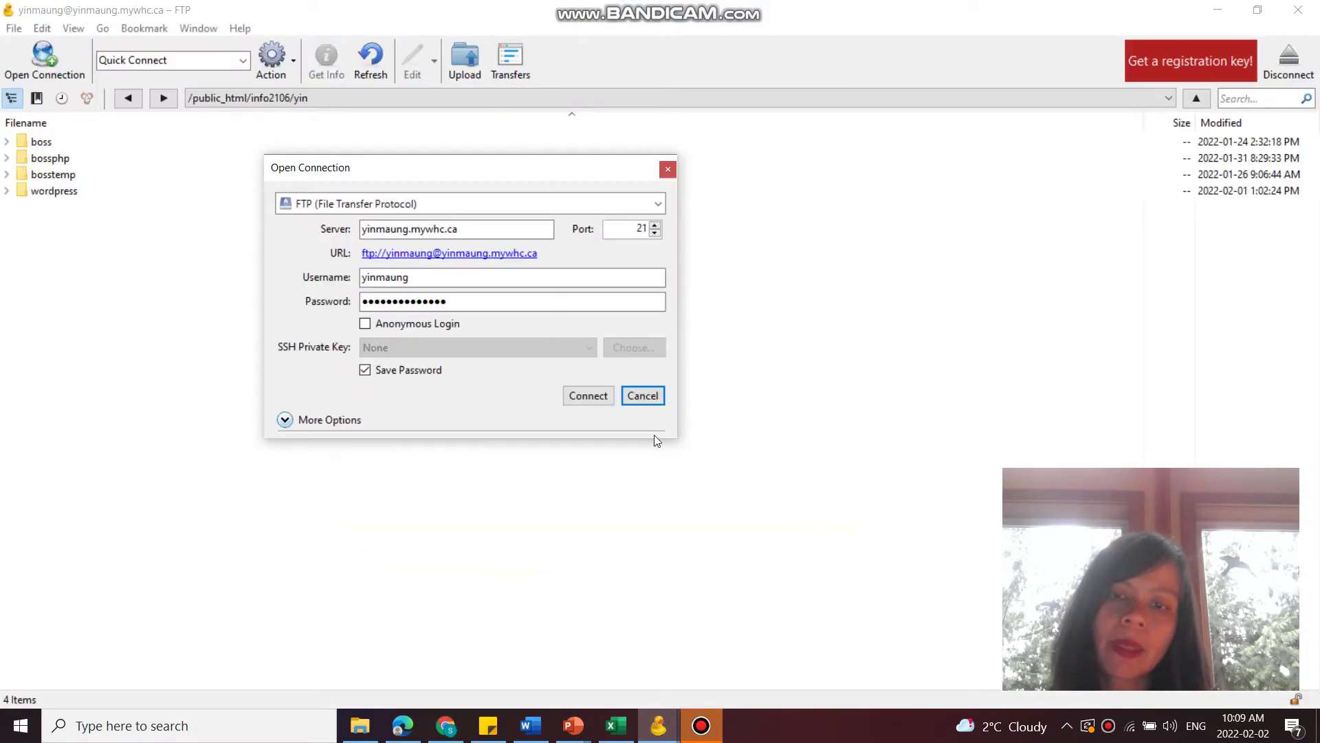
Close the connection dialog and open the yin folder under /public_html/info2106 on the server
left_click(649, 399)
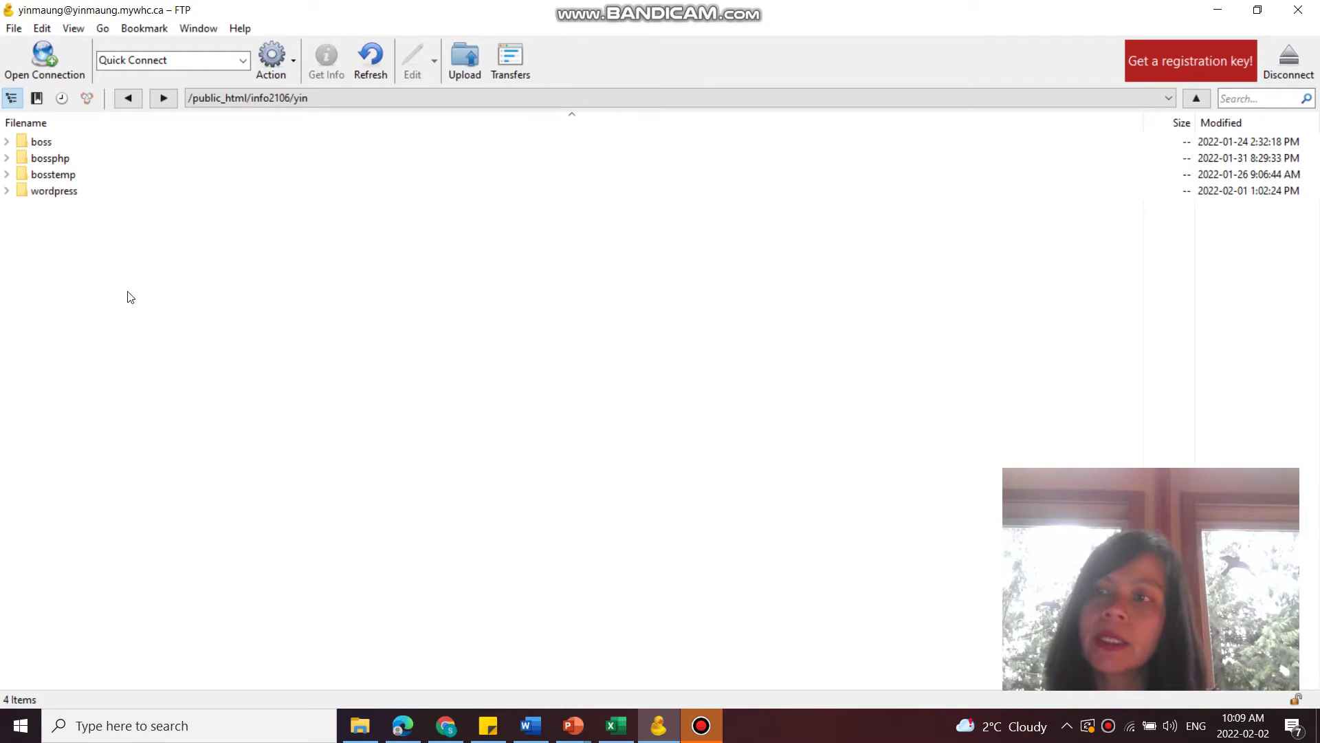
left_click(126, 98)
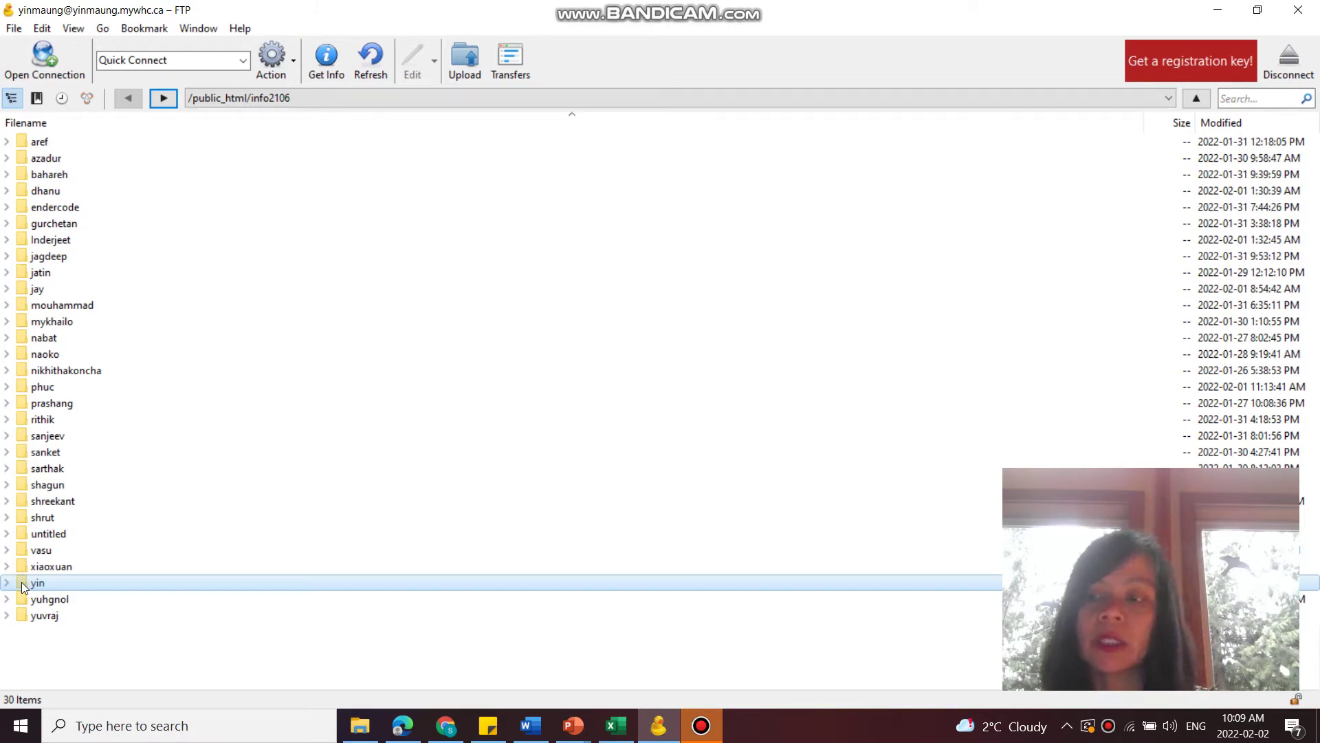
double_click(22, 582)
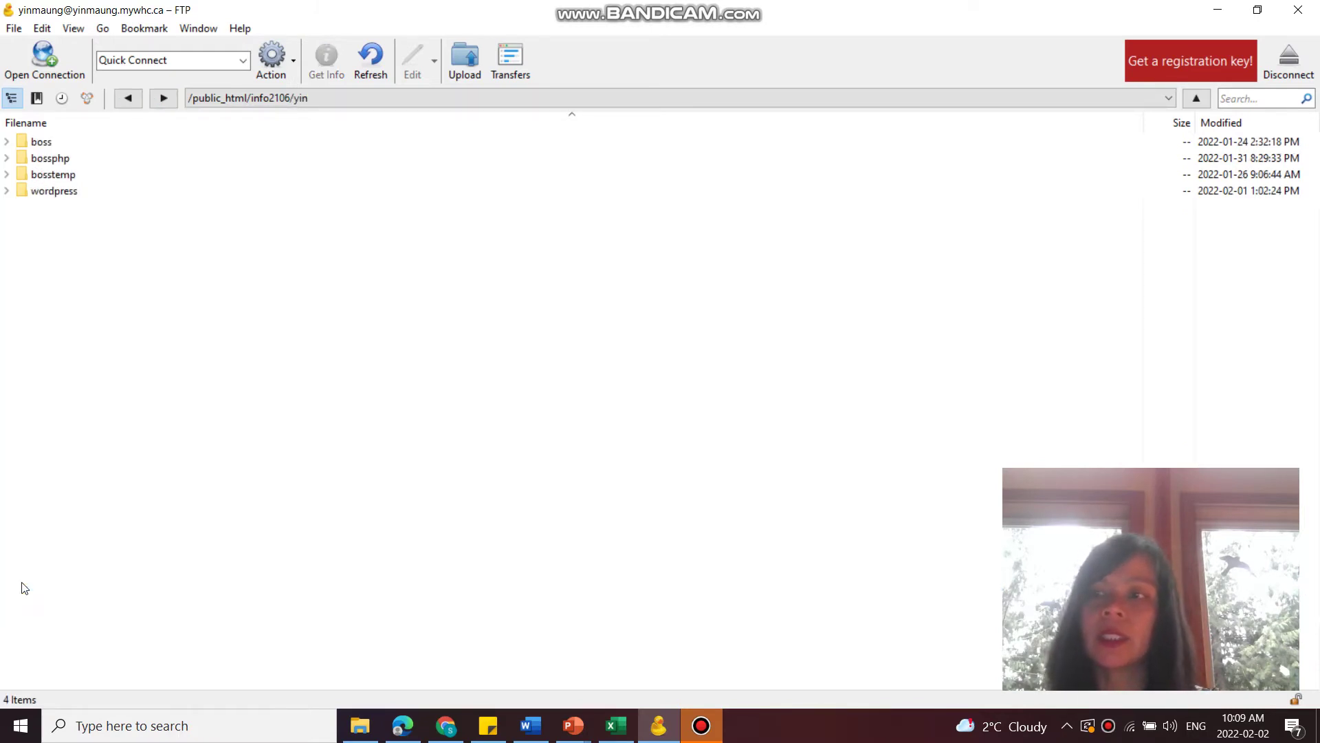
Start an upload and browse the file chooser to Documents > FDU
left_click(465, 58)
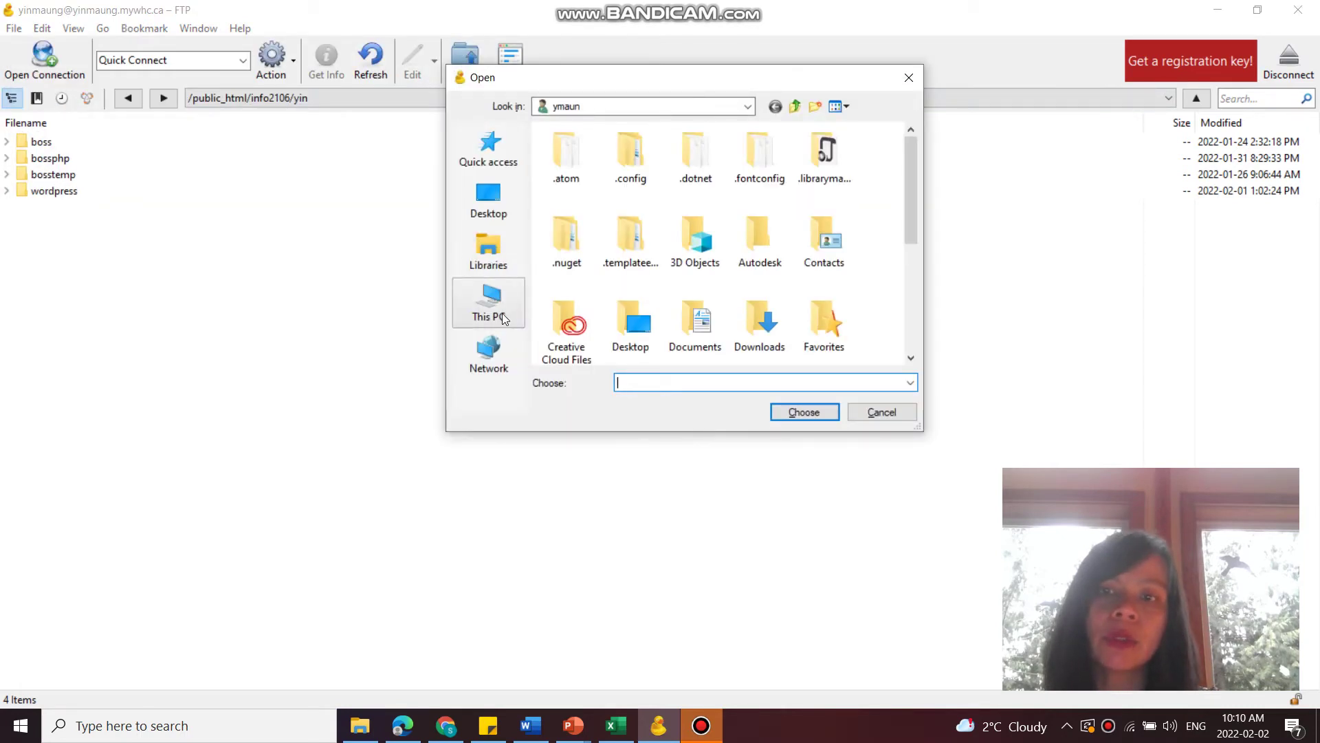
left_click(502, 312)
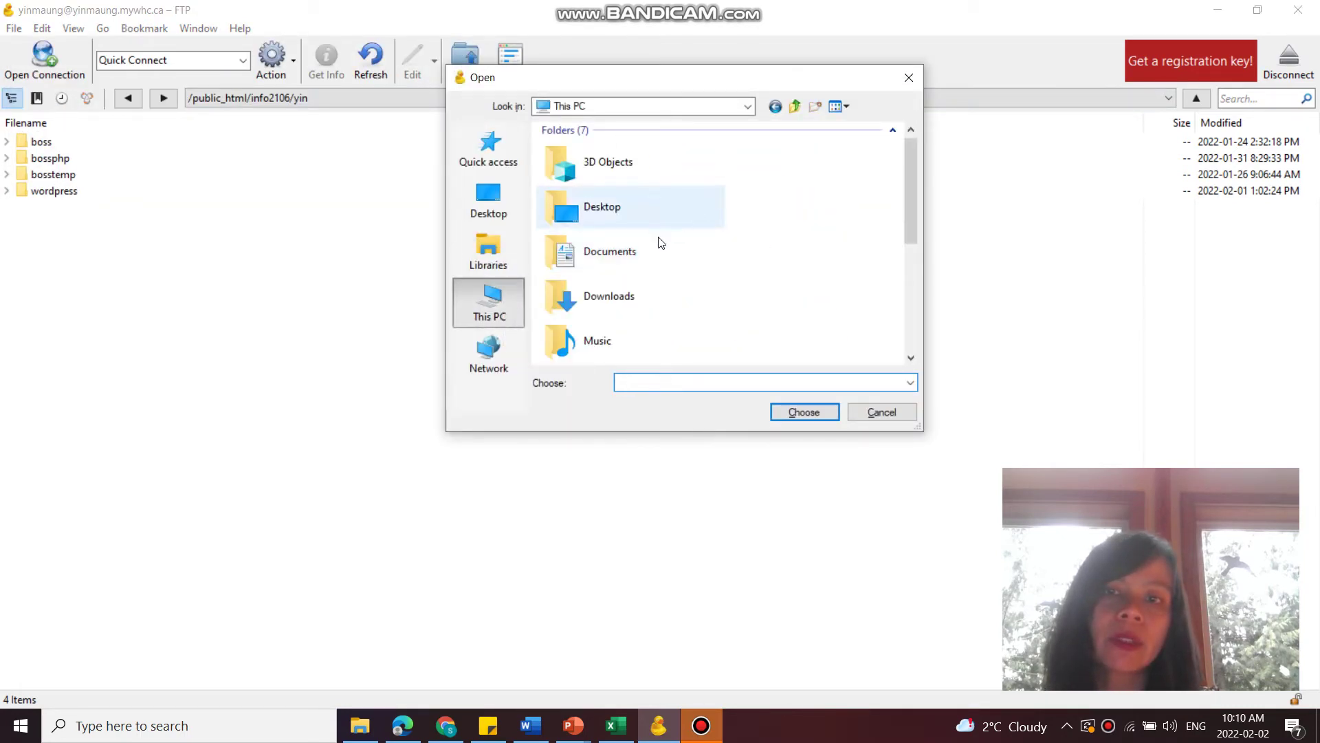
left_click(642, 257)
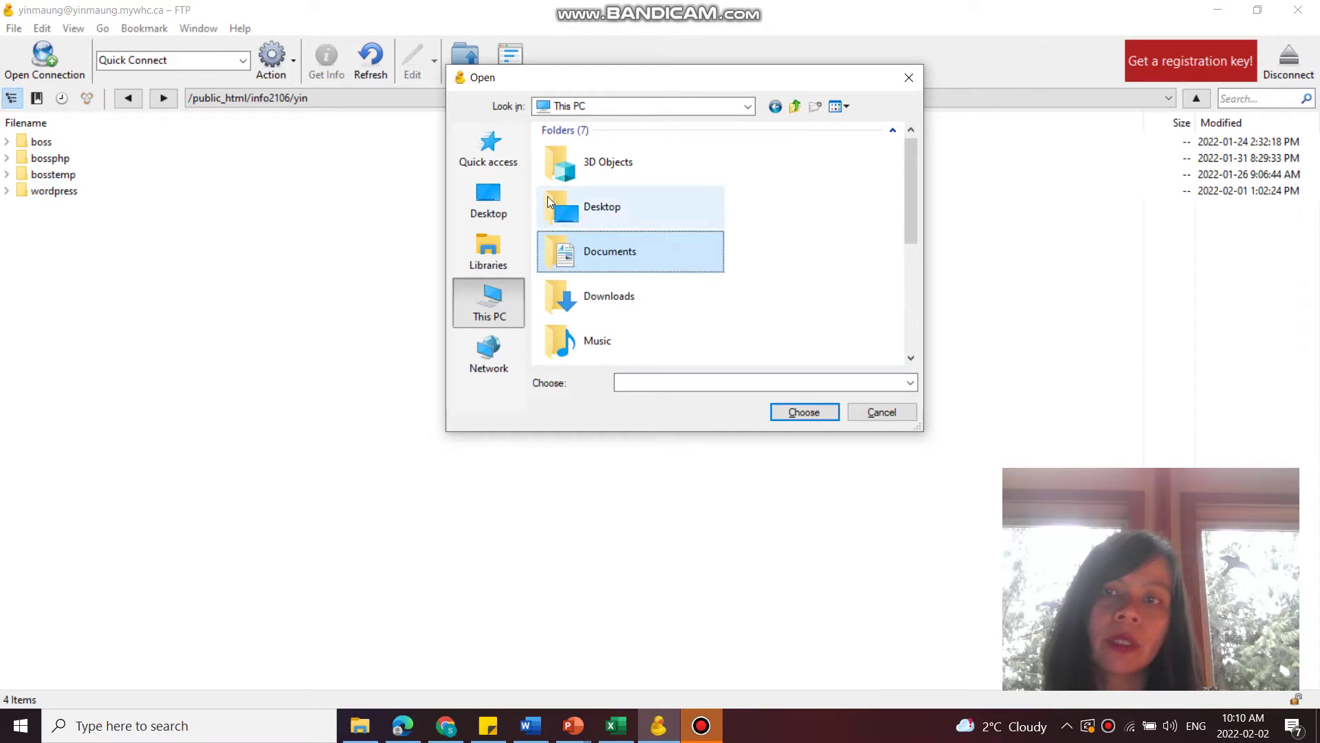
left_click(479, 135)
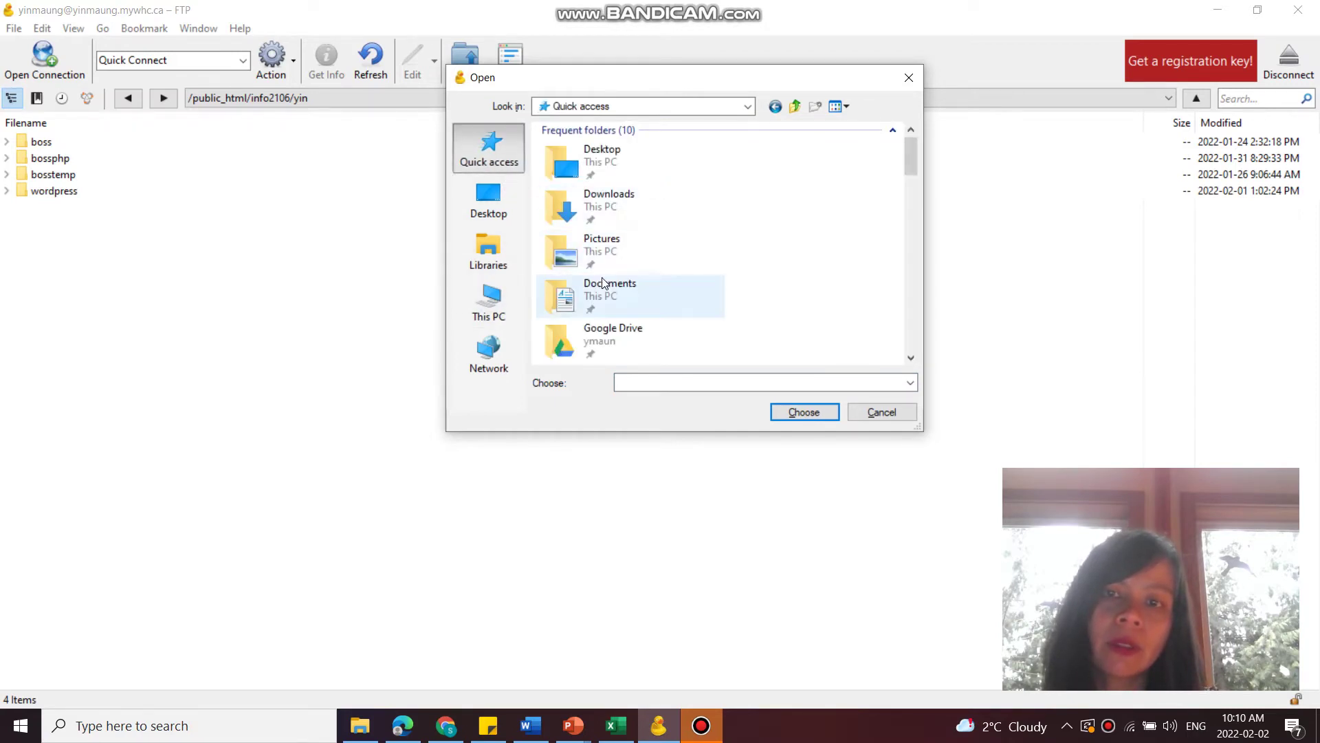
double_click(603, 281)
scroll(598, 326, "down", 2)
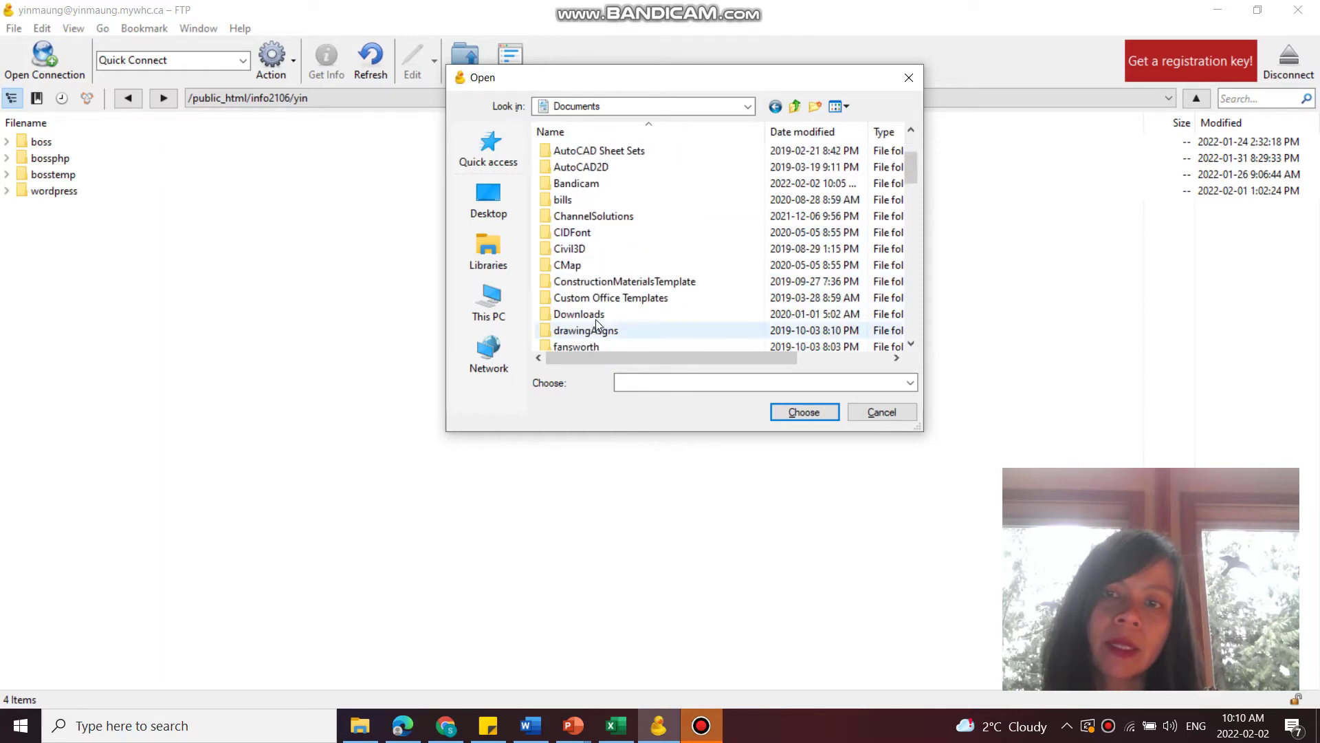
scroll(595, 259, "down", 2)
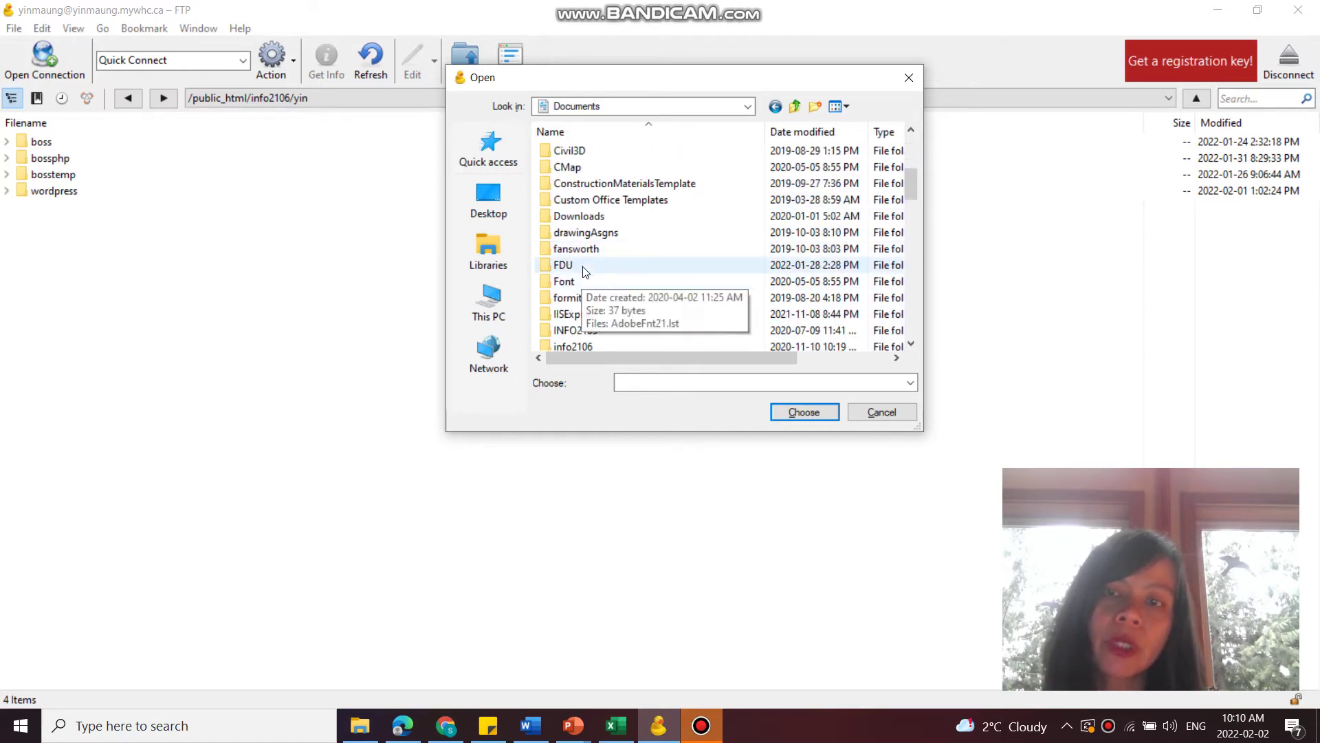
double_click(584, 271)
Open INFO2106 > 2022Sp, select the wordpress folder, and cancel the upload
scroll(614, 299, "down", 1)
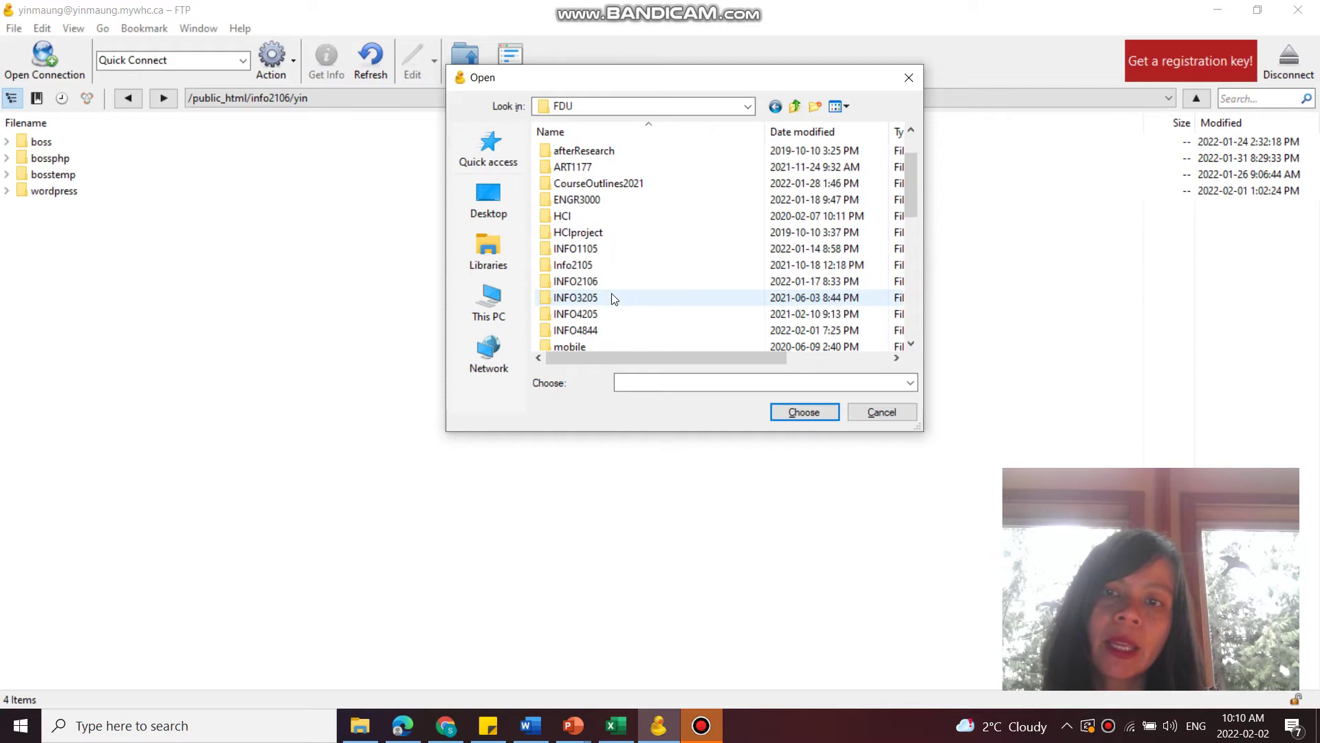
double_click(605, 281)
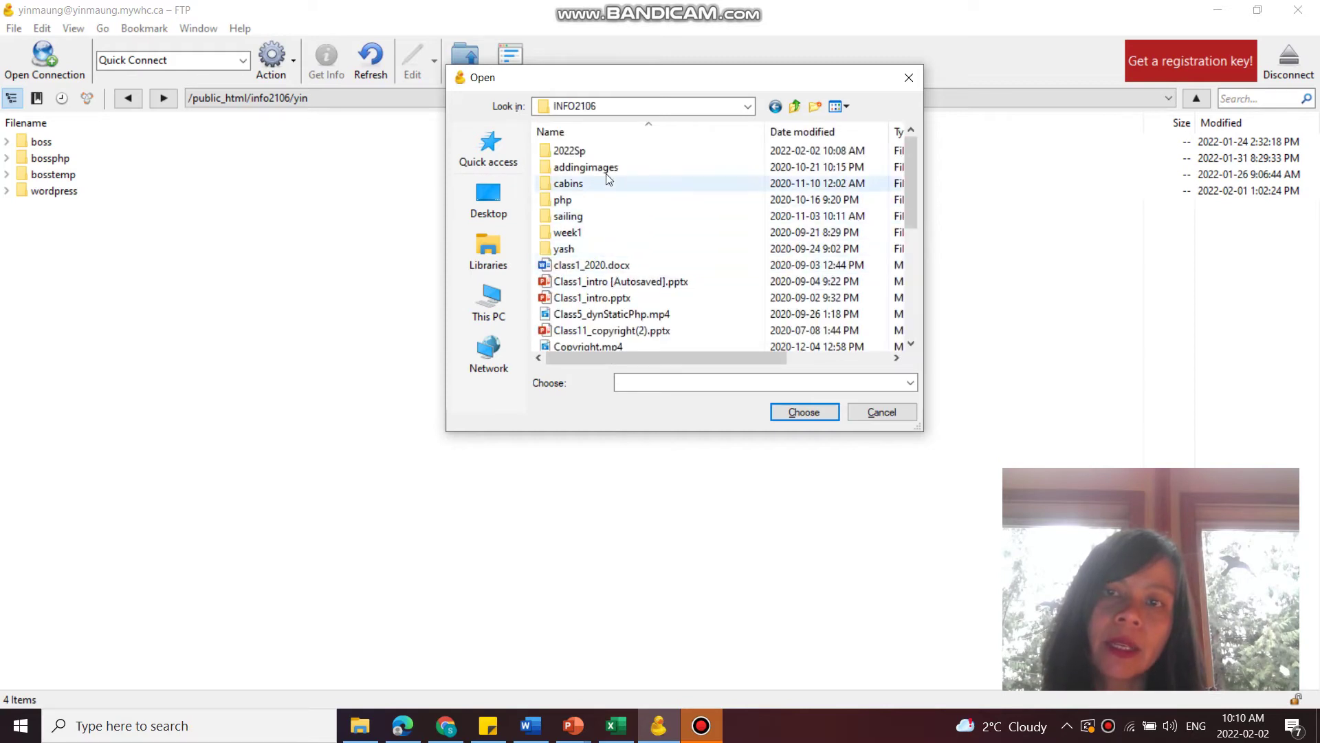
double_click(581, 150)
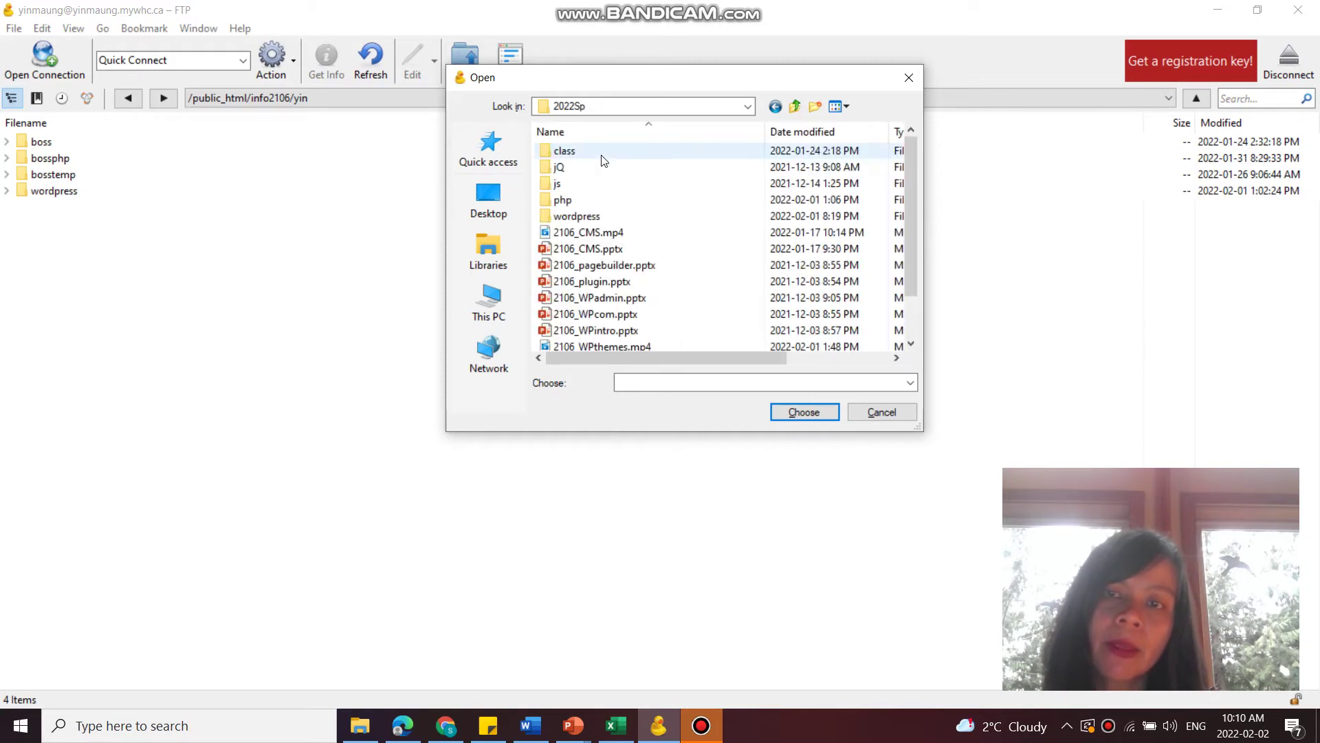
left_click(587, 227)
left_click(629, 218)
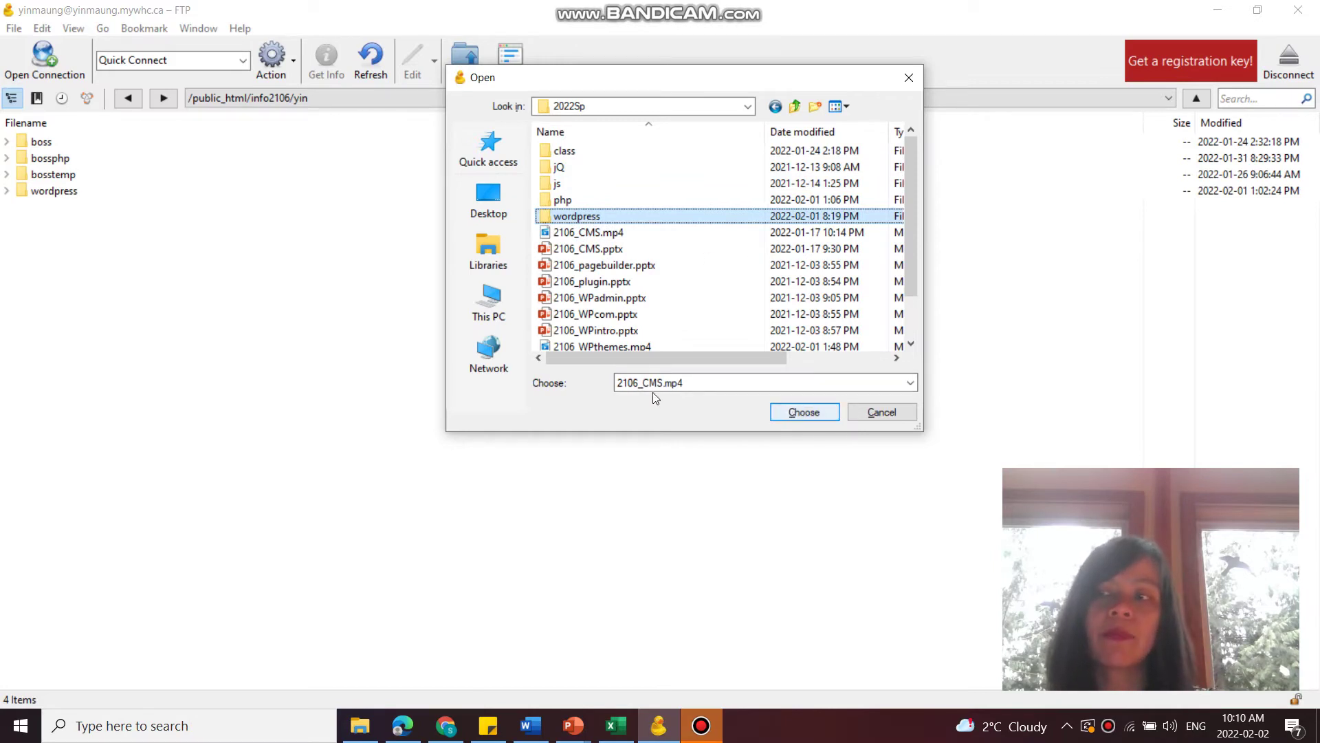
left_click(882, 412)
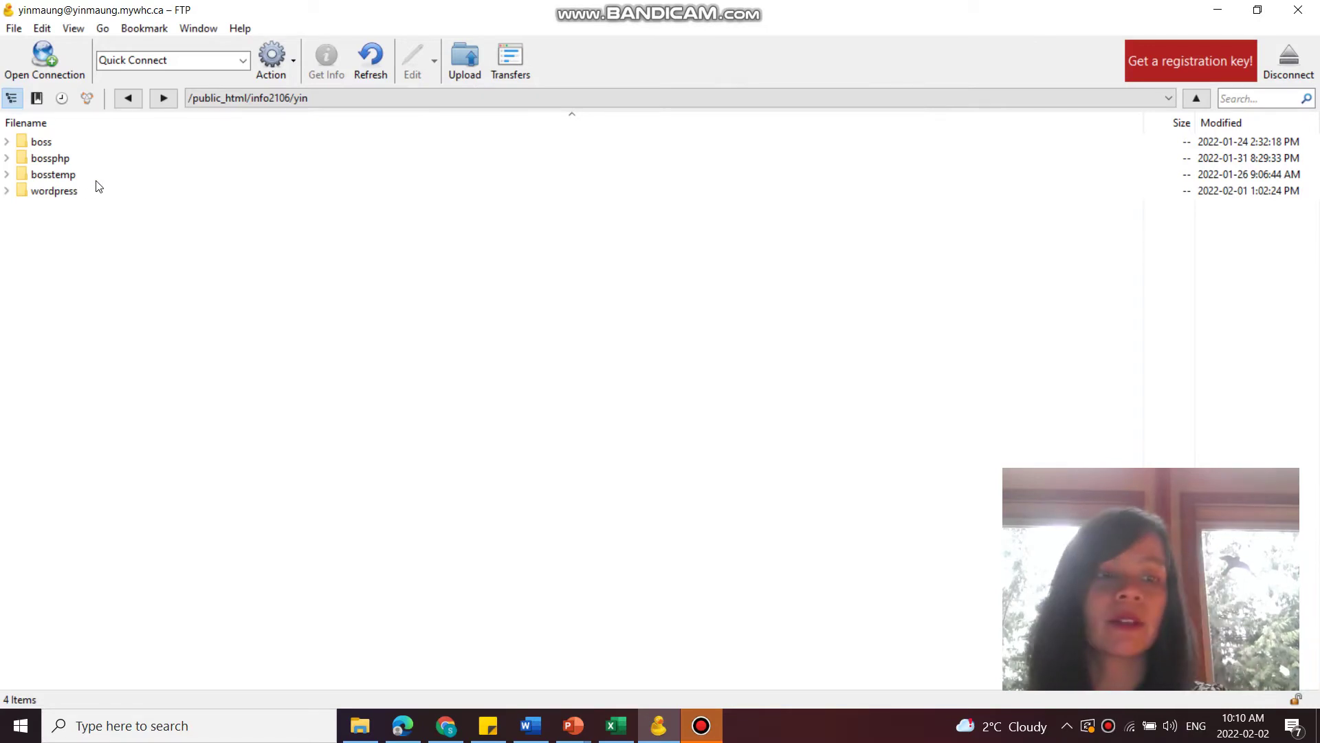
double_click(50, 192)
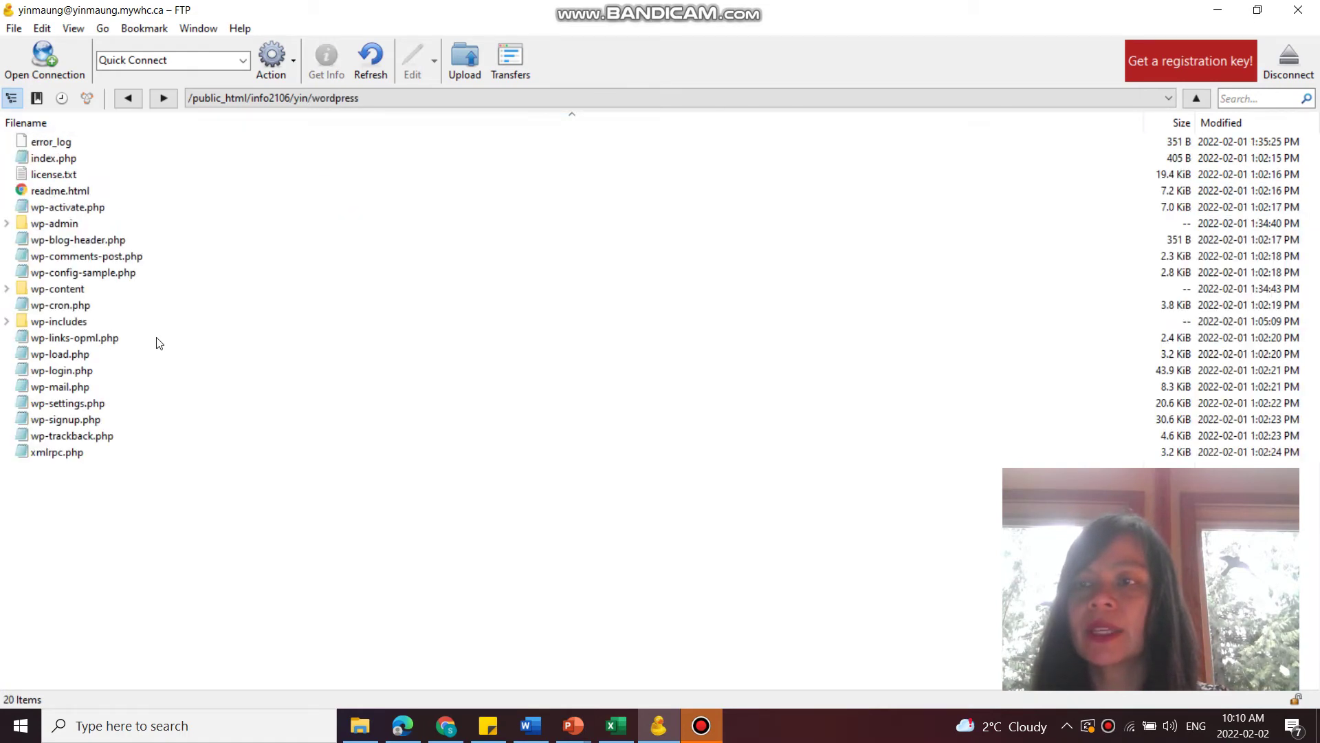
left_click(128, 98)
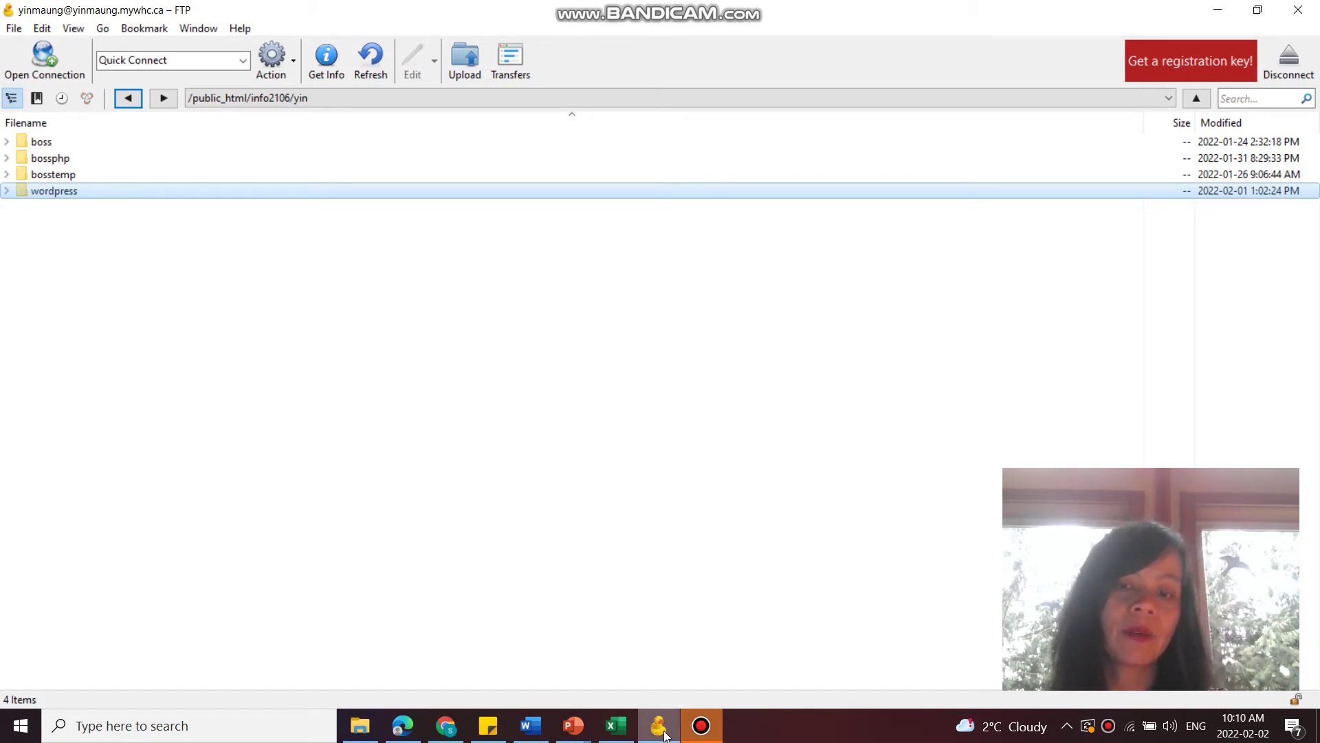
mouse_move(662, 726)
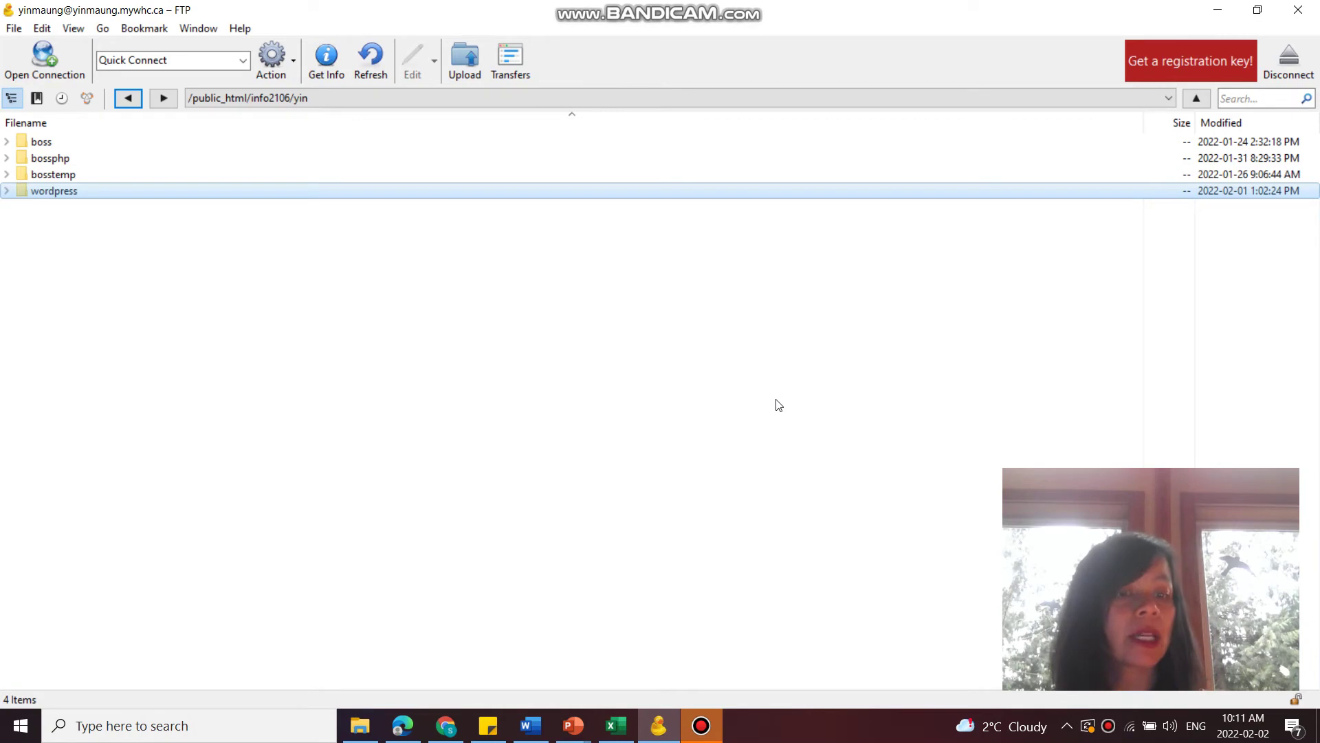
Open the course page's Download Cyberduck link in a new tab
left_click(447, 726)
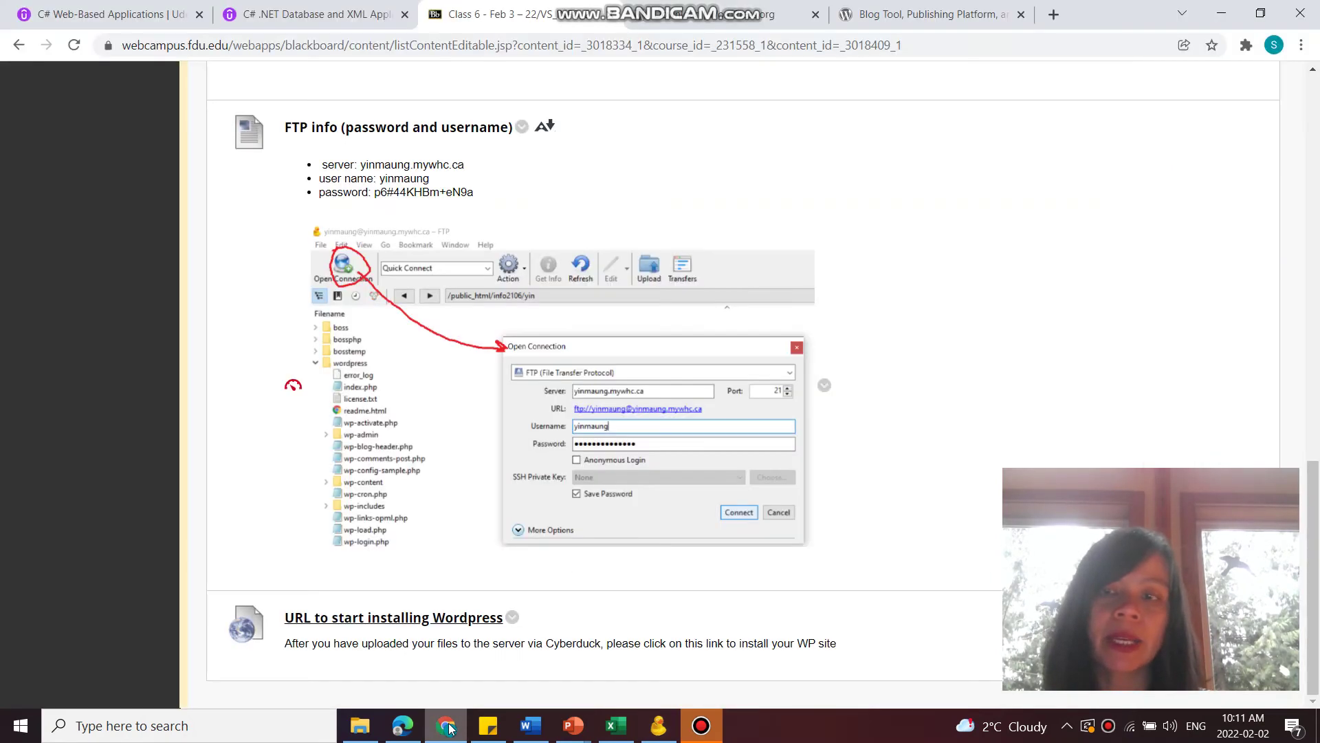
scroll(572, 377, "up", 8)
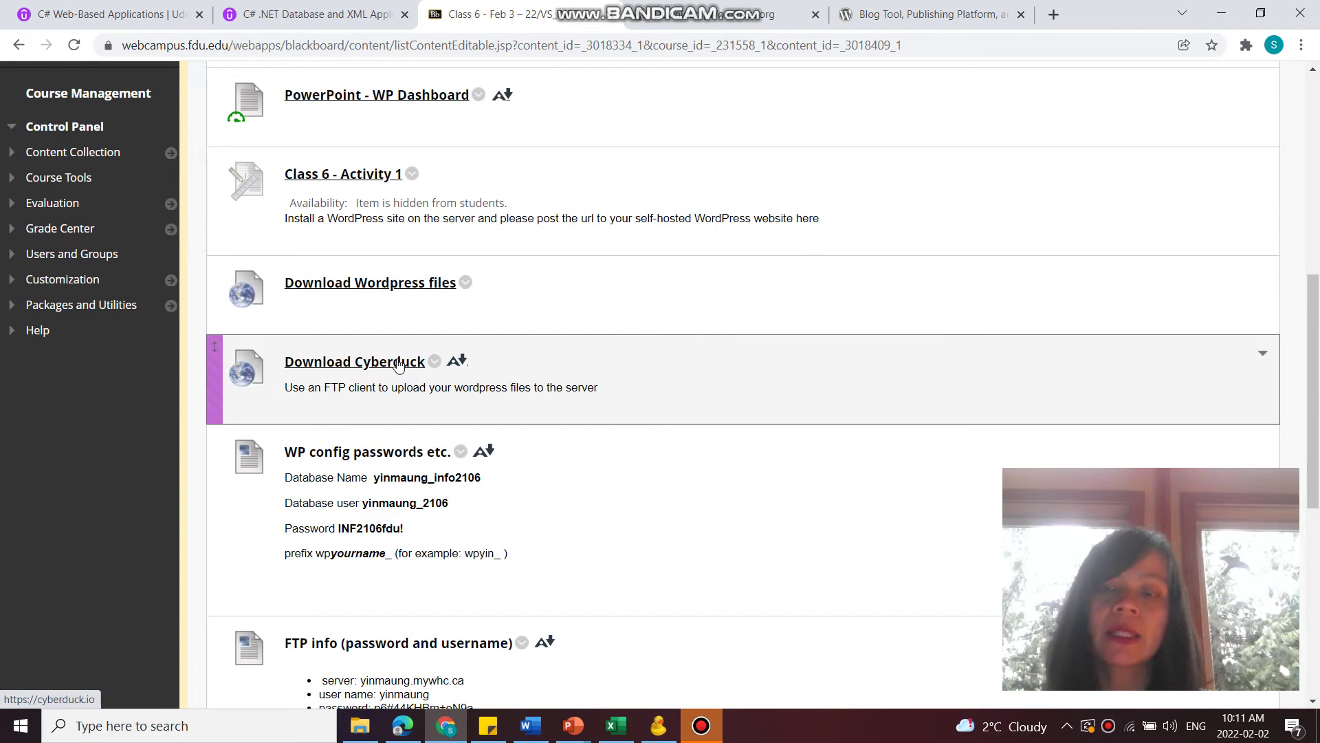
left_click(398, 365)
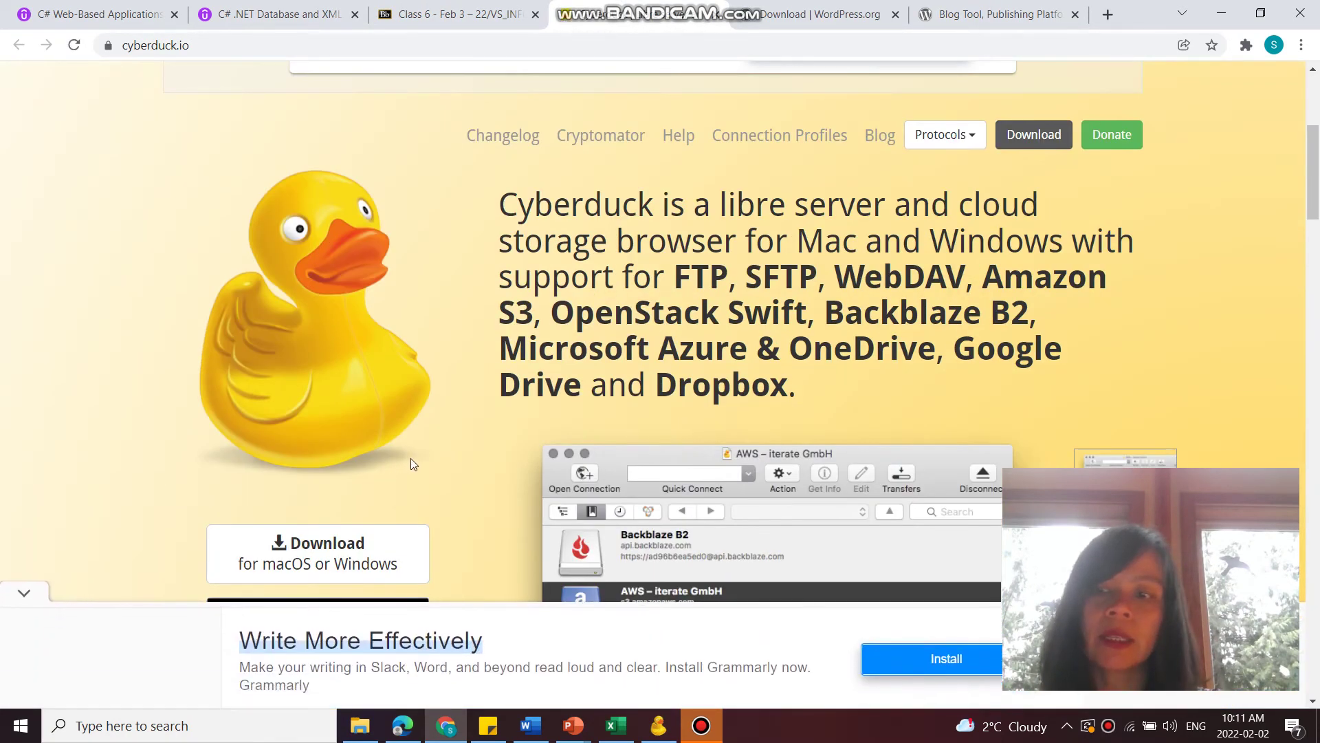
Go to the cyberduck.io download page and dismiss the full-page MariaDB ad
scroll(412, 461, "down", 1)
scroll(1059, 371, "up", 5)
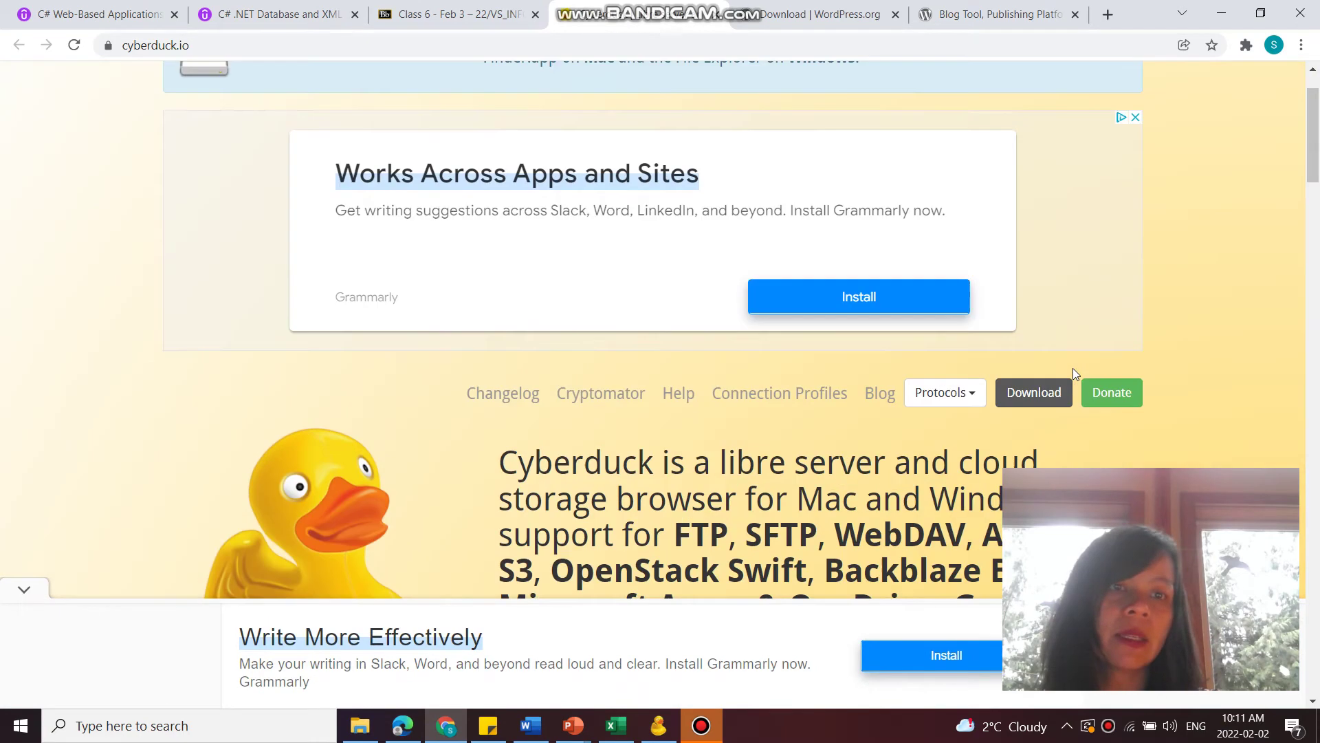
scroll(938, 440, "up", 1)
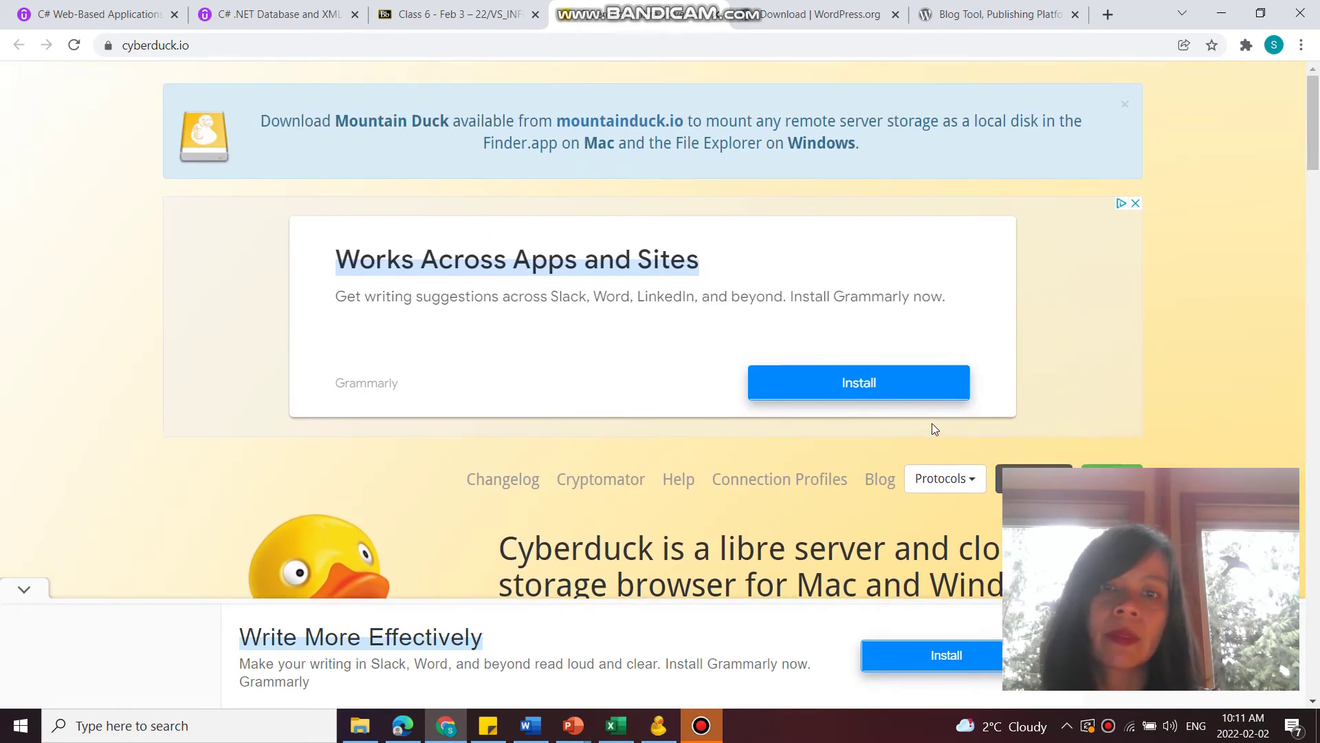
scroll(942, 412, "down", 2)
scroll(1003, 354, "down", 1)
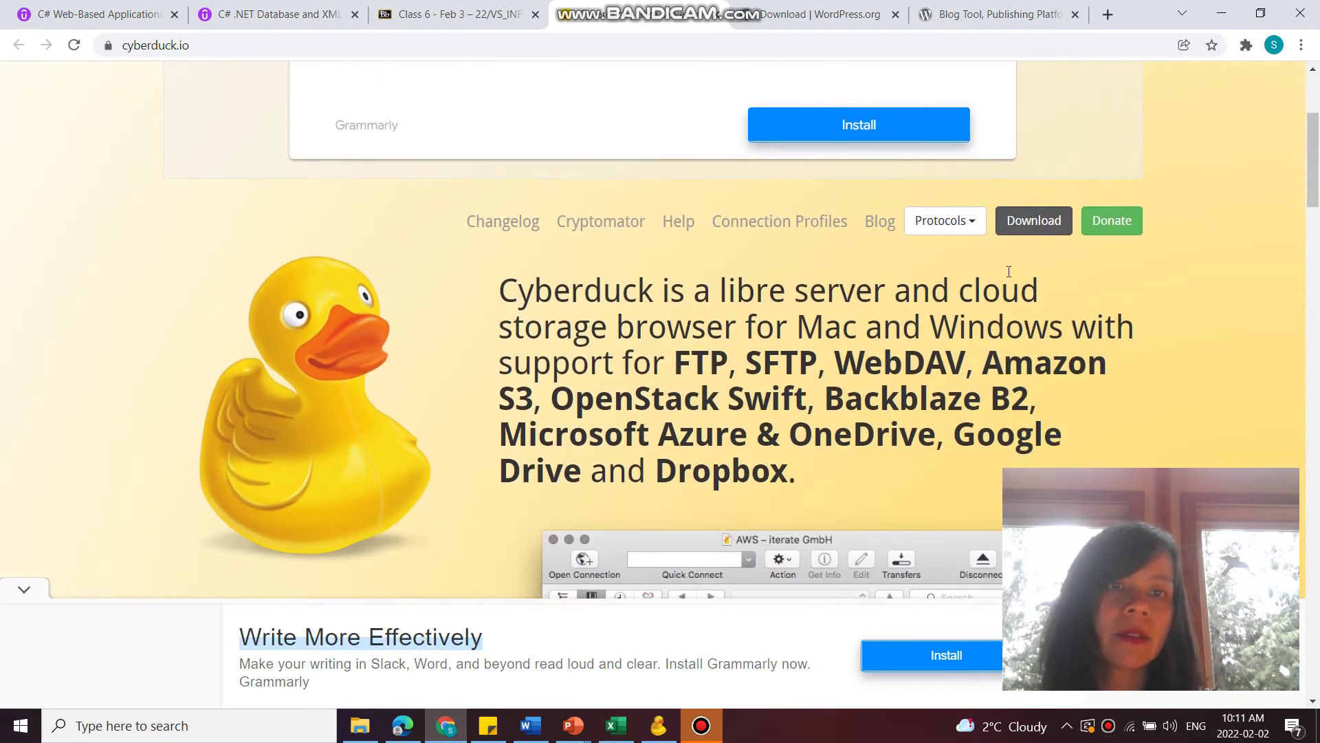
left_click(1032, 219)
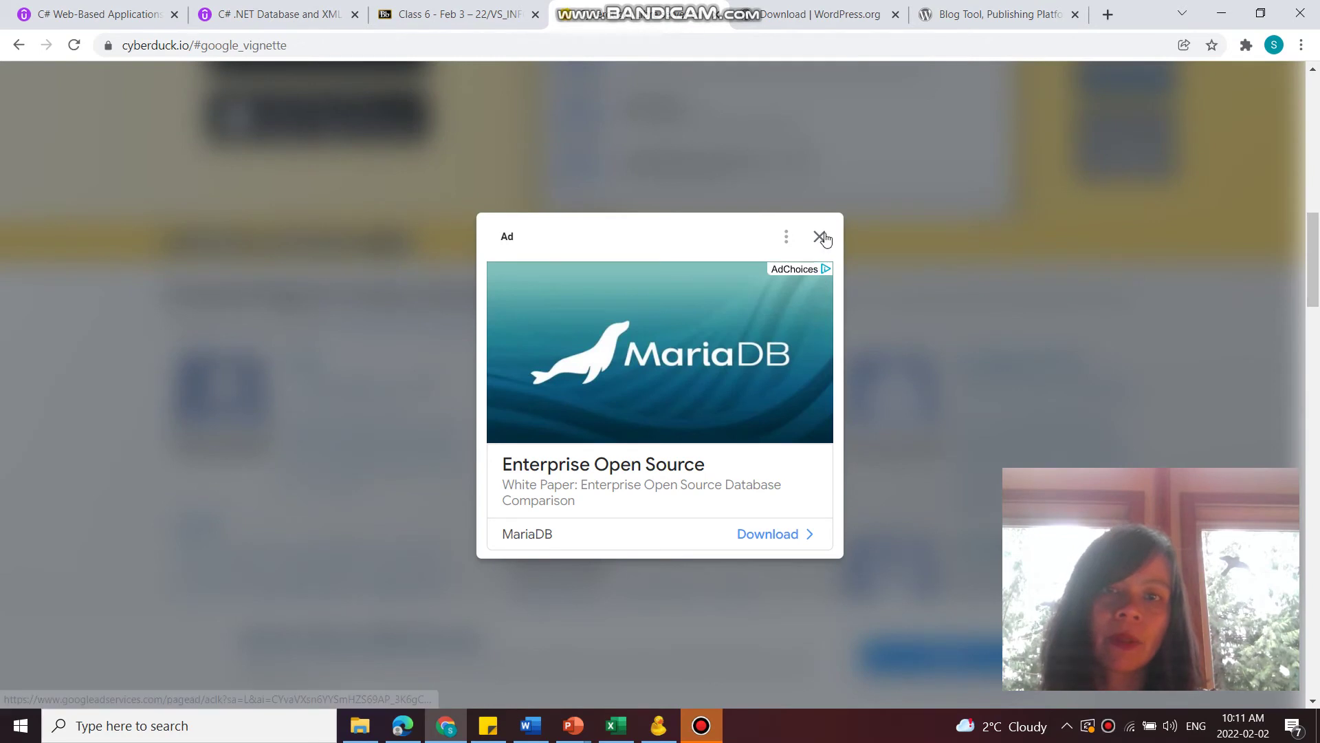
left_click(825, 236)
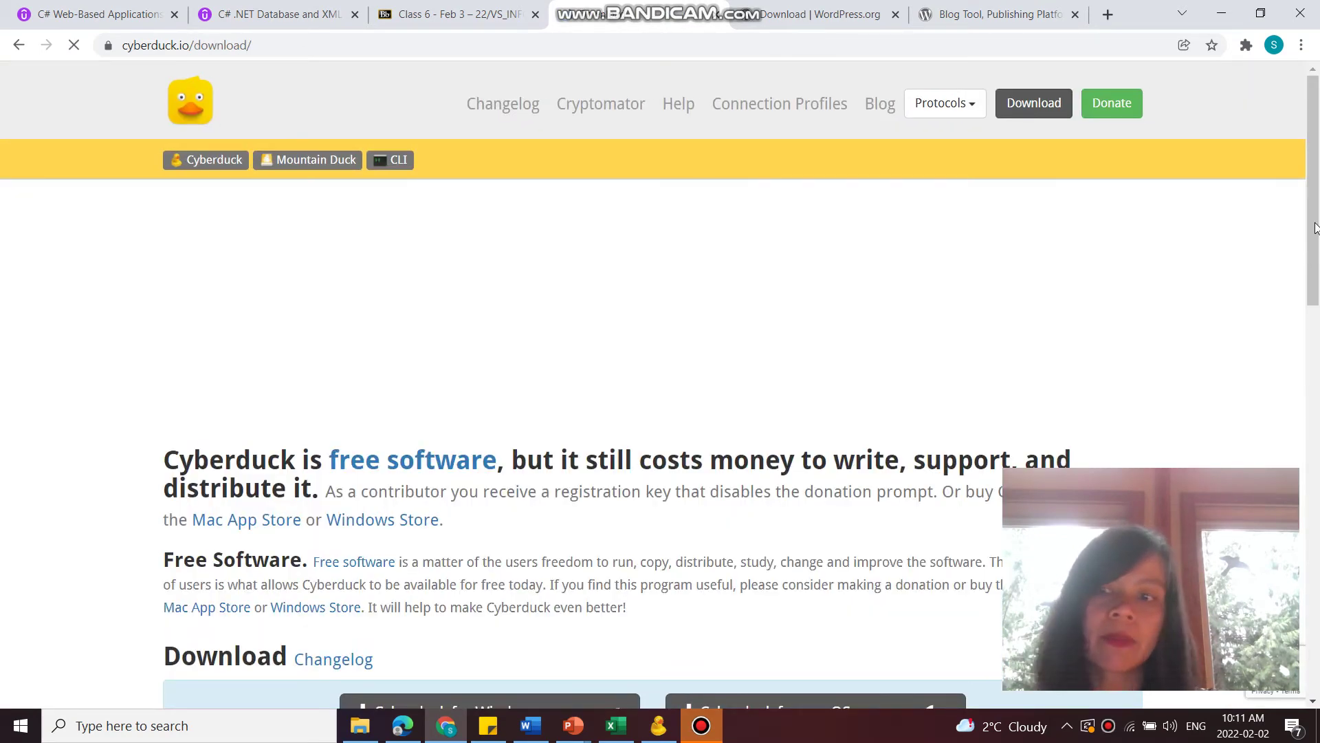
Close the banner ad on the 8.2.1 download section, then return to Cyberduck
left_click(1314, 346)
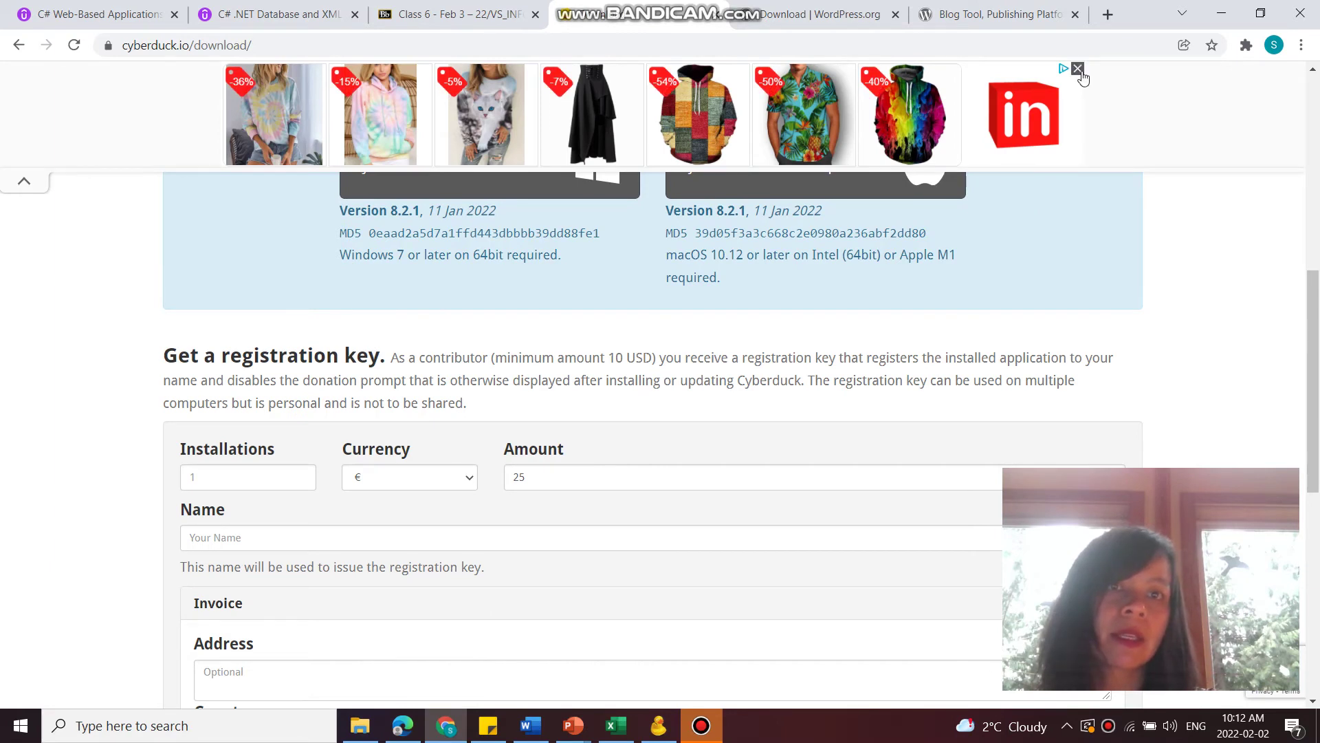
left_click(1077, 69)
left_click(642, 104)
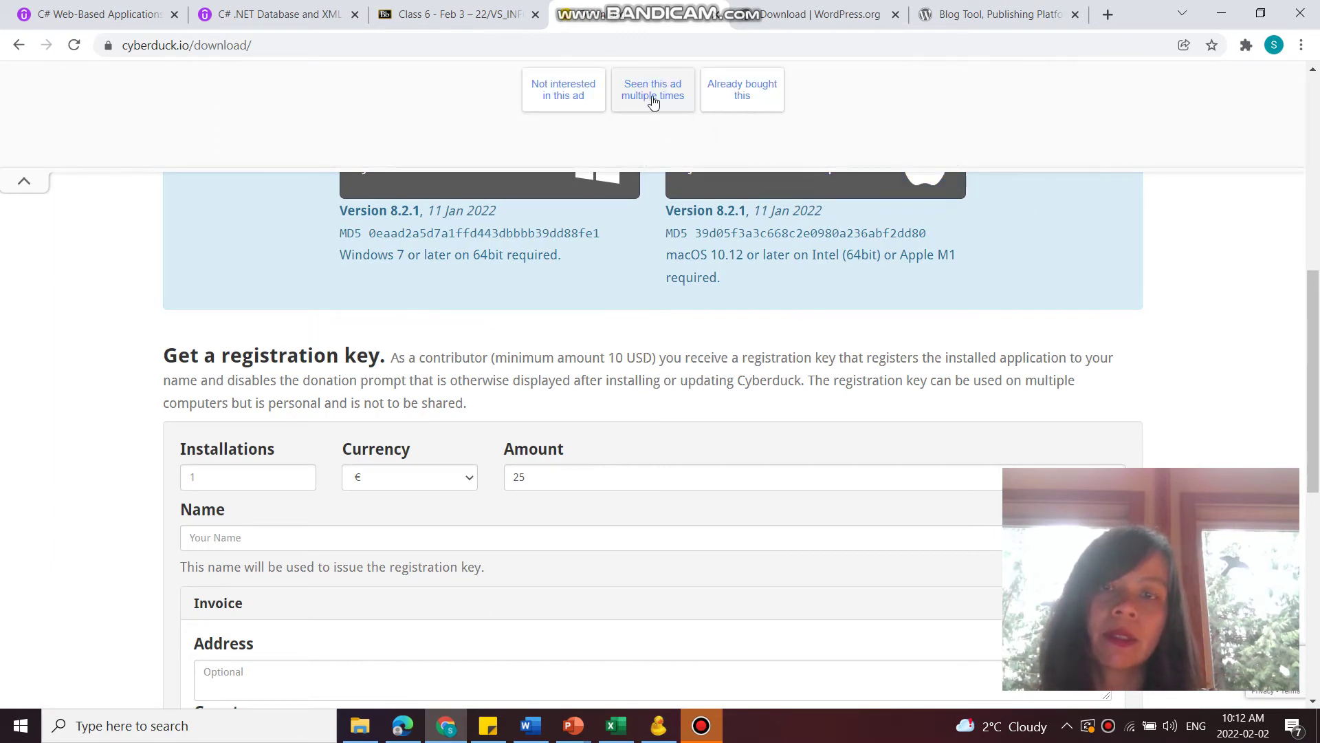
scroll(1183, 271, "up", 4)
scroll(730, 457, "up", 2)
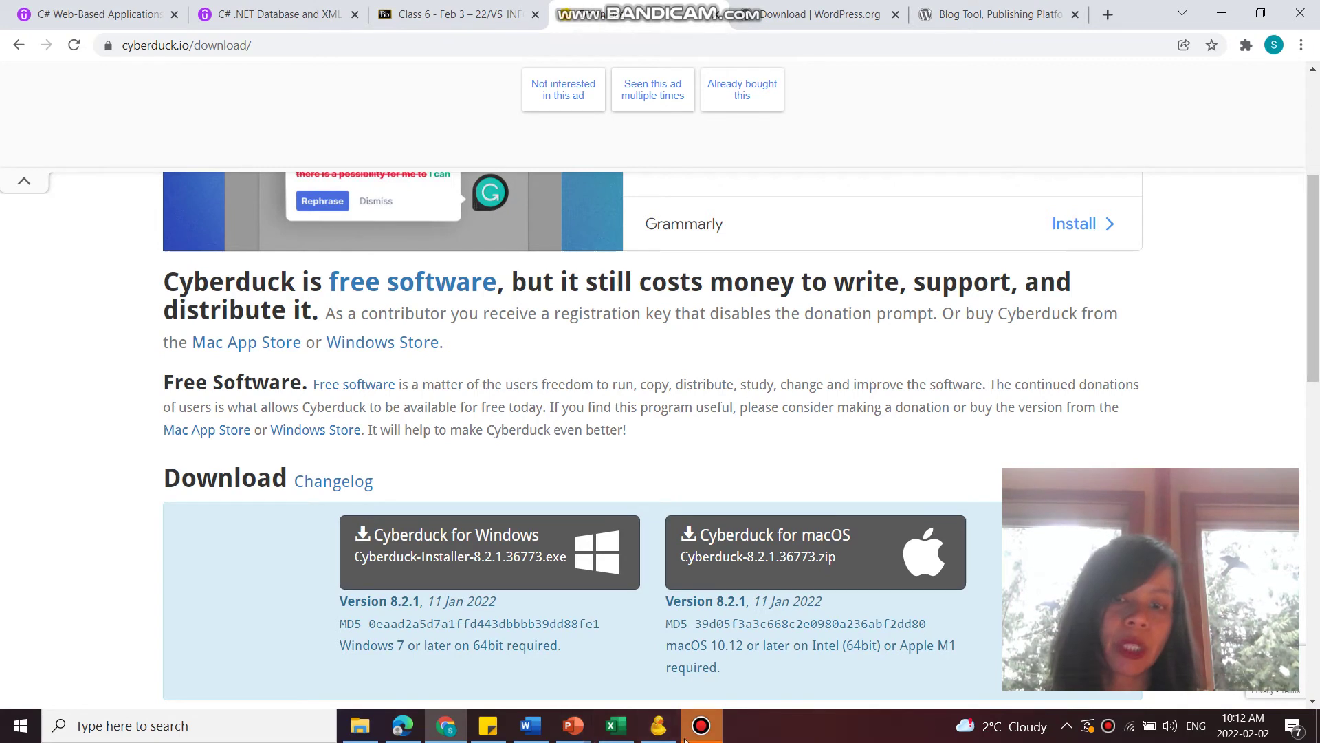
left_click(659, 725)
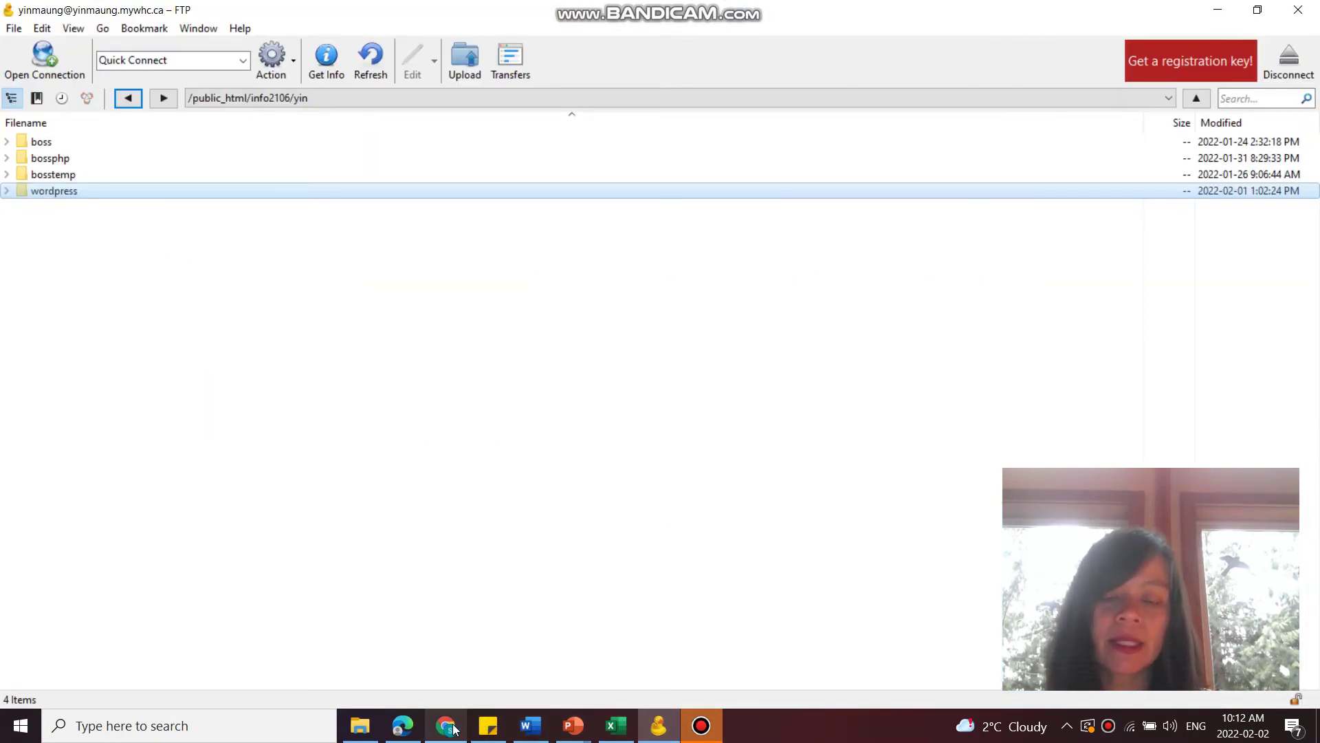
Deselect the server's wordpress folder and bring the cyberduck.io download page back to front
mouse_move(446, 728)
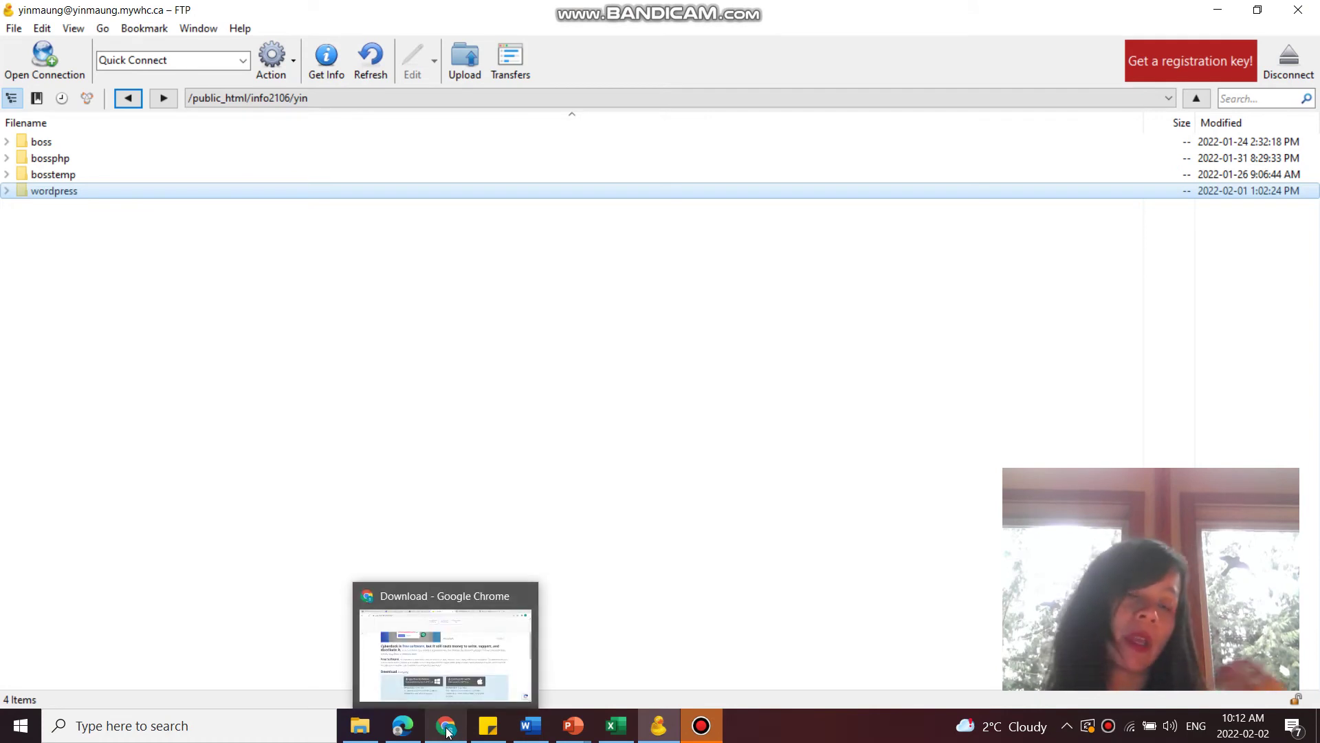
left_click(705, 444)
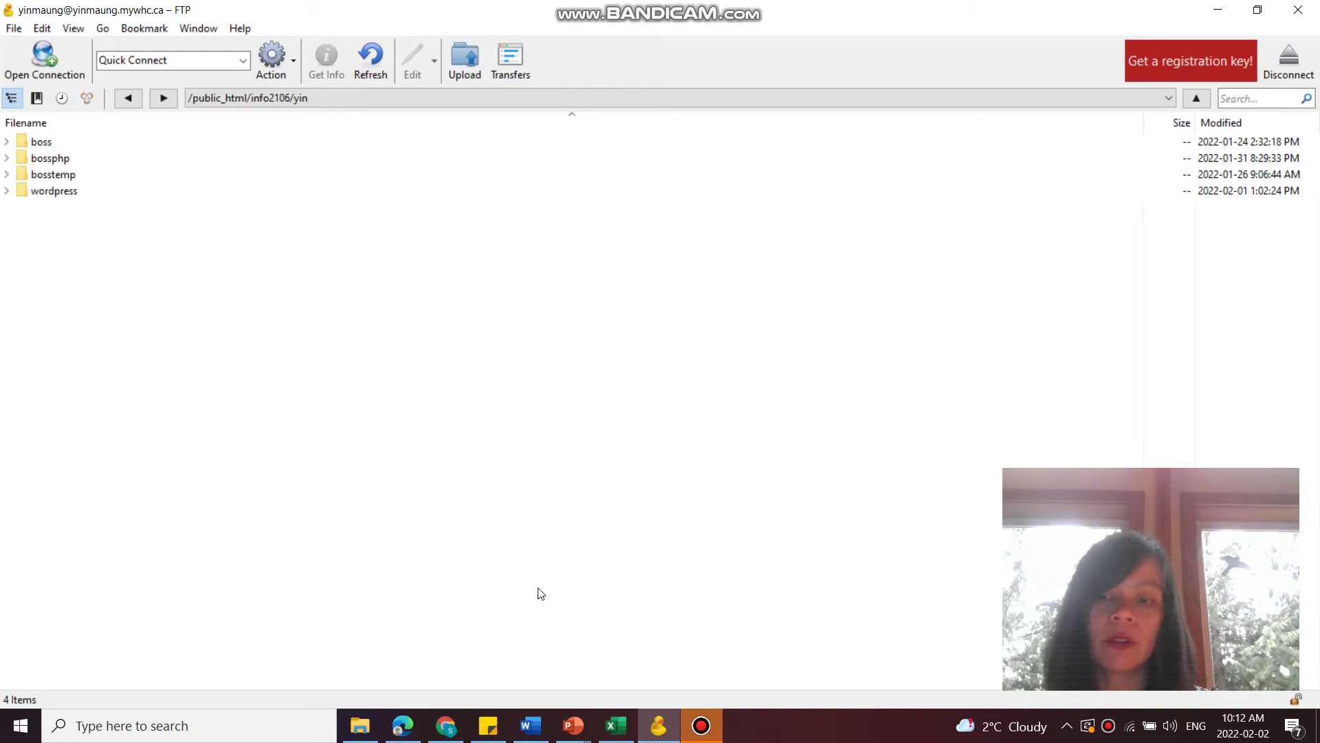
left_click(449, 728)
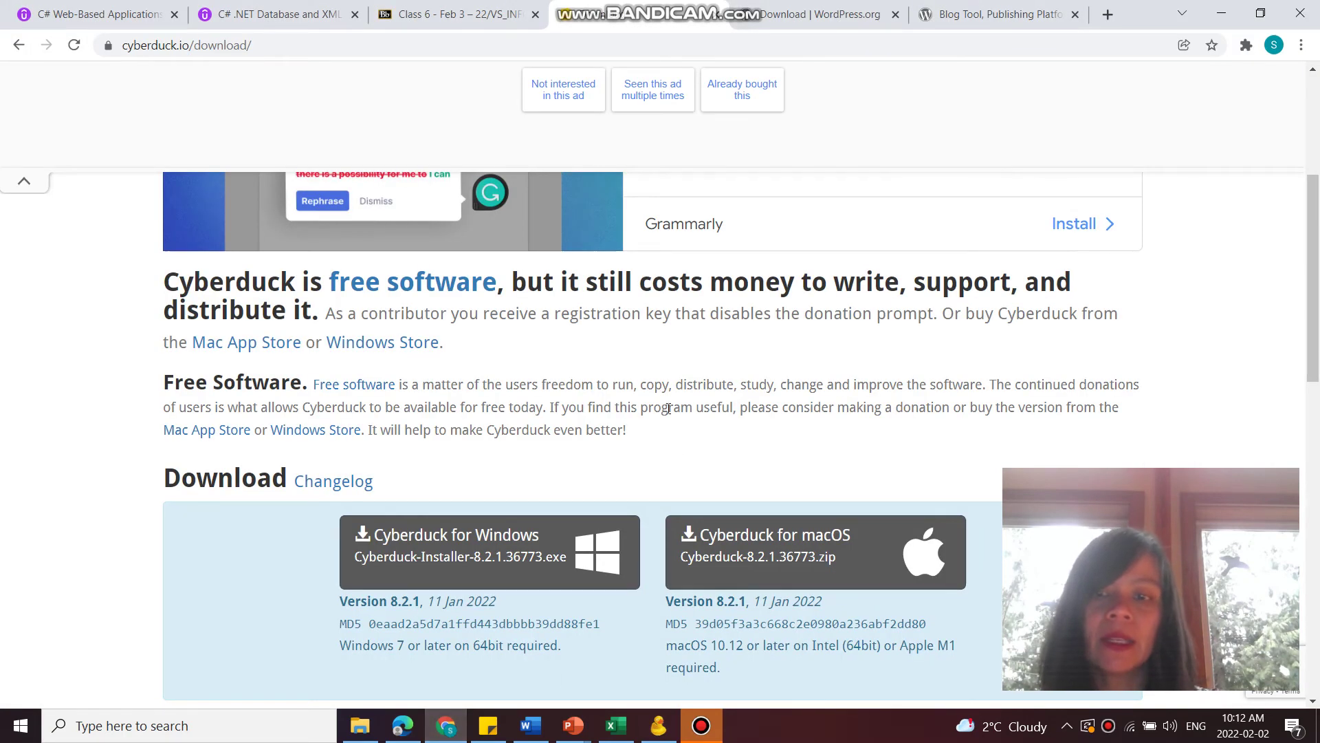
Close the cyberduck.io and two WordPress tabs, then scroll Blackboard to the WordPress install link
left_click(714, 15)
left_click(713, 15)
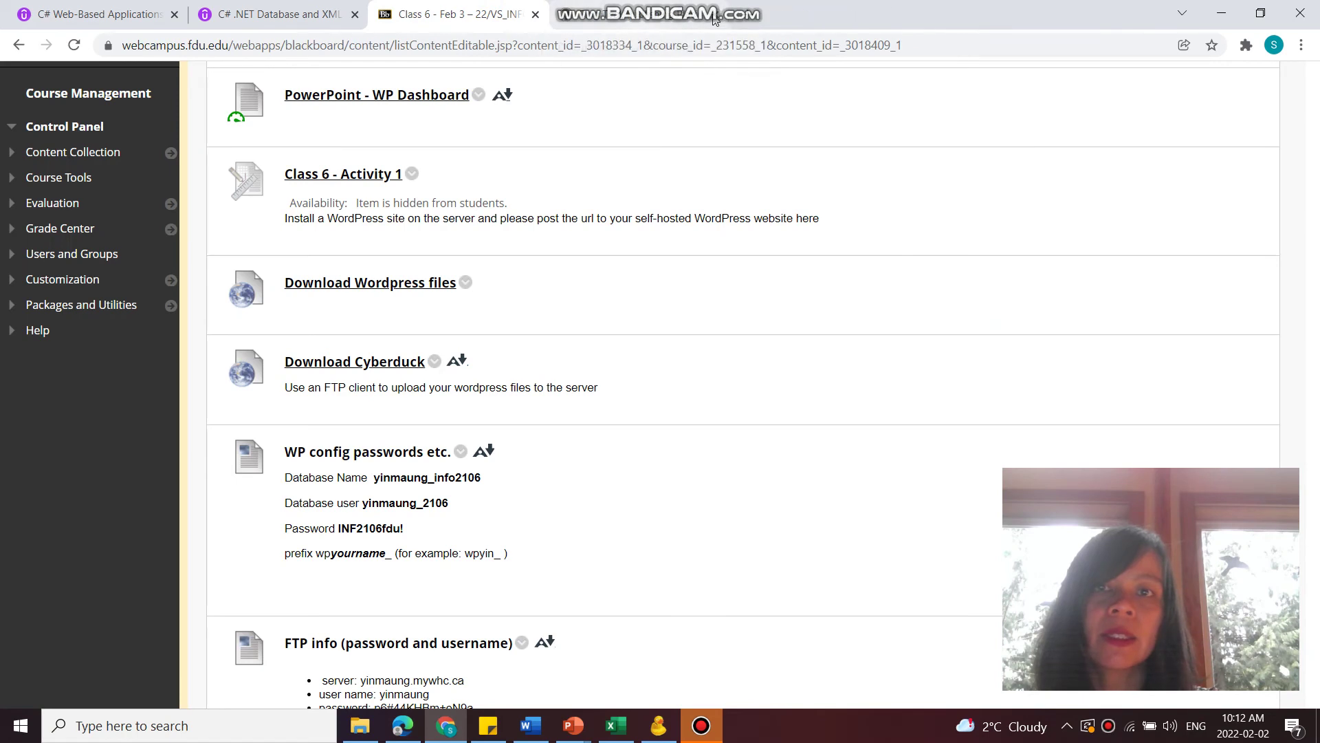
left_click(714, 16)
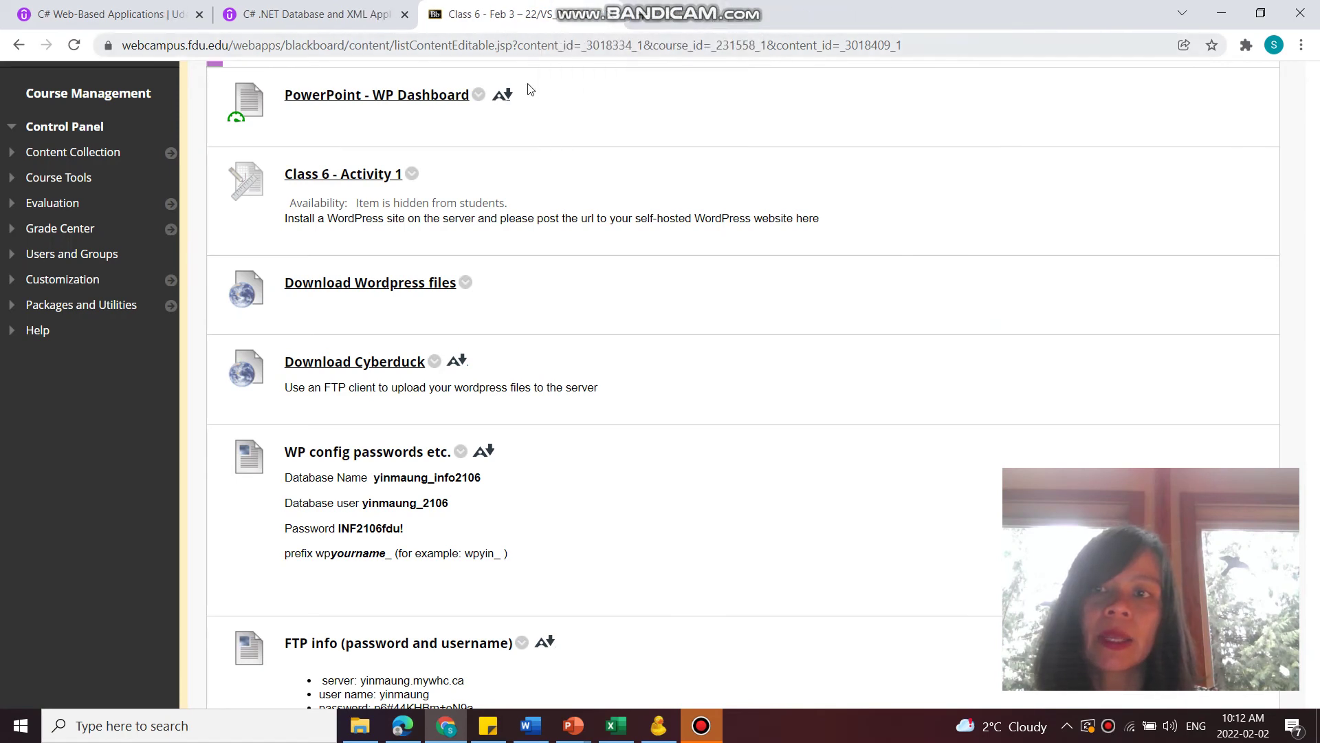
scroll(490, 377, "down", 4)
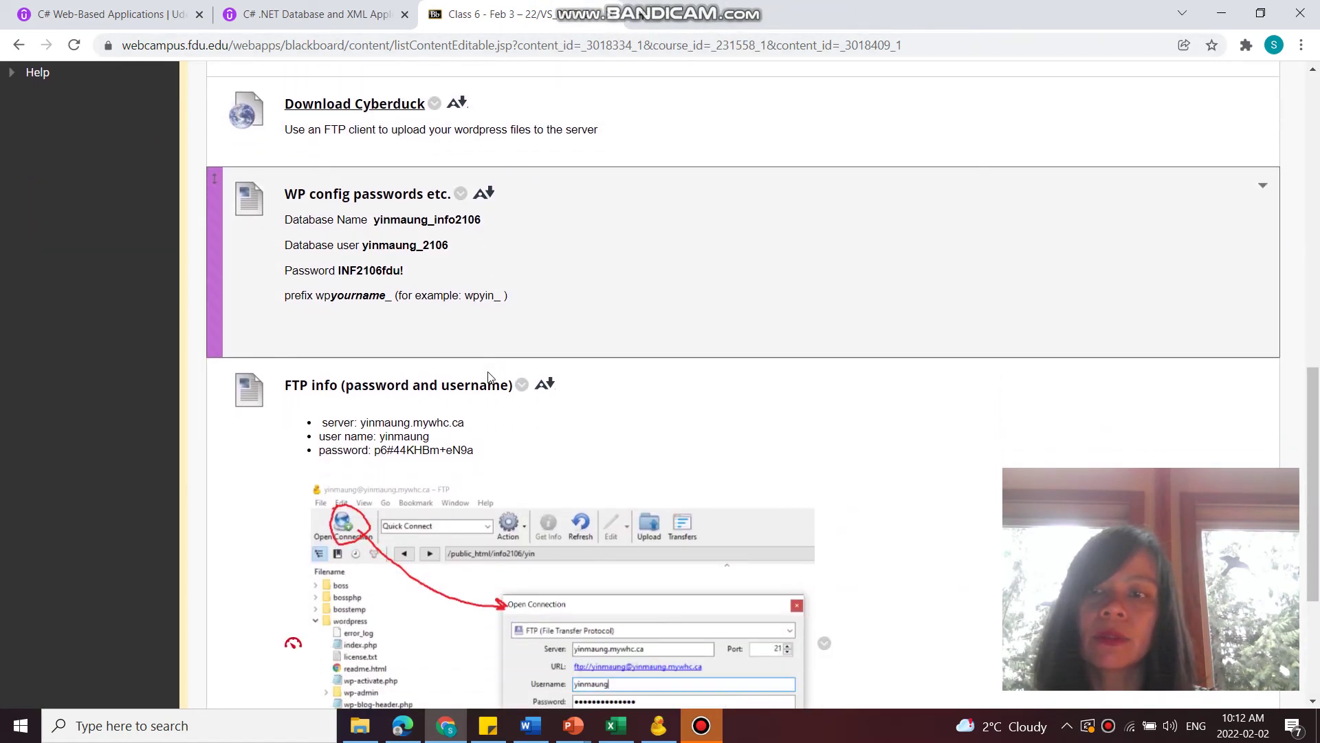
scroll(489, 377, "down", 4)
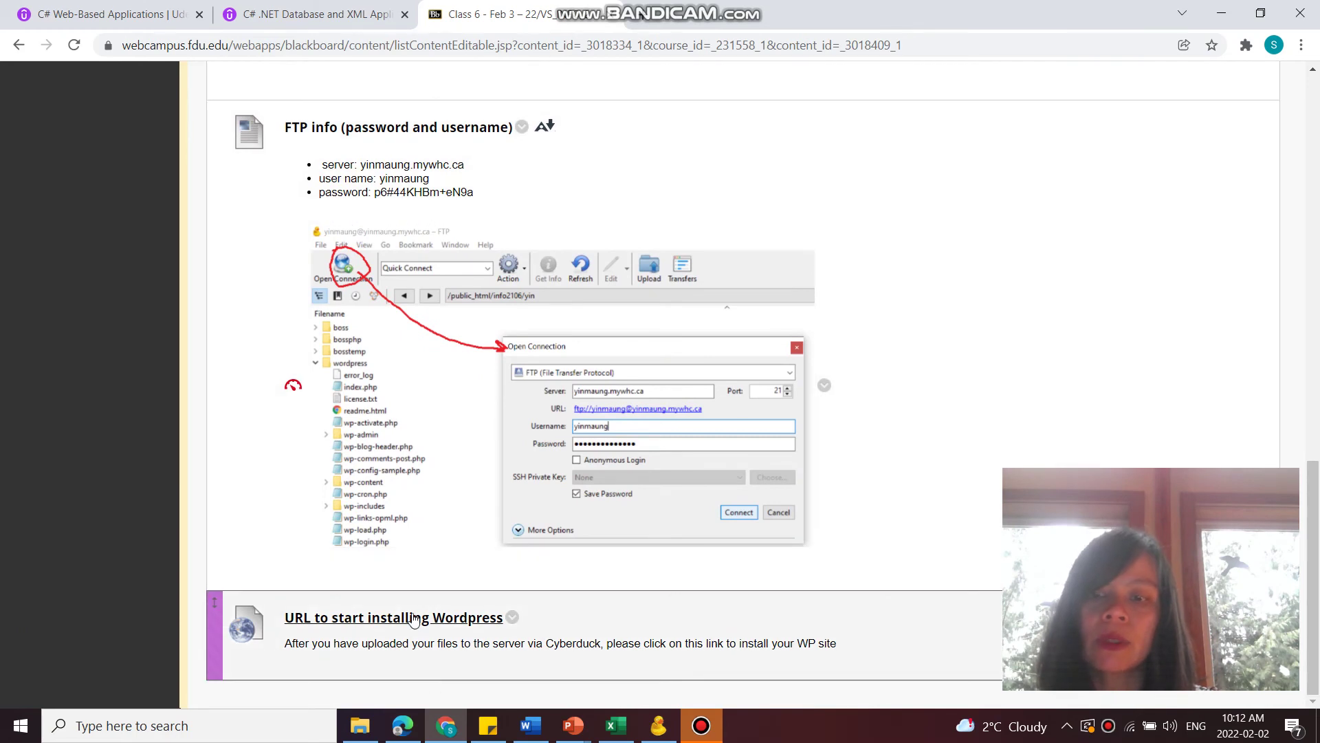